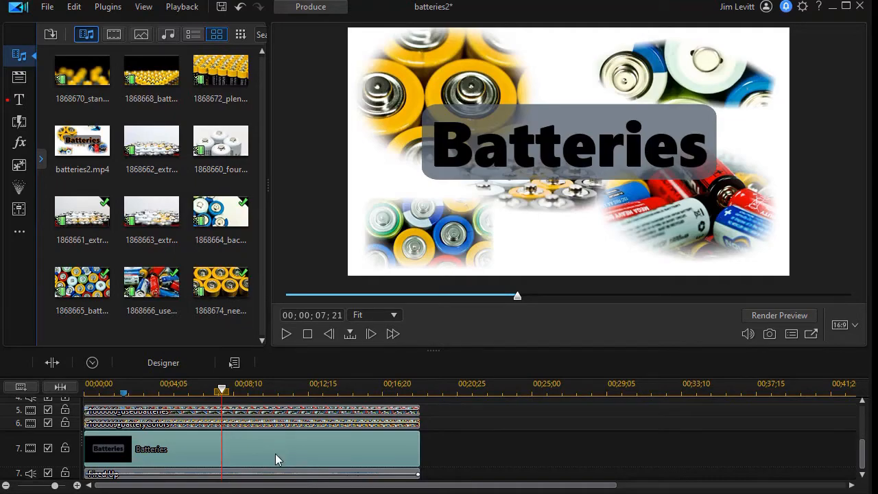
Step: Open the Batteries title for editing, check its animation settings, and expand the object's special effects
double_click(276, 457)
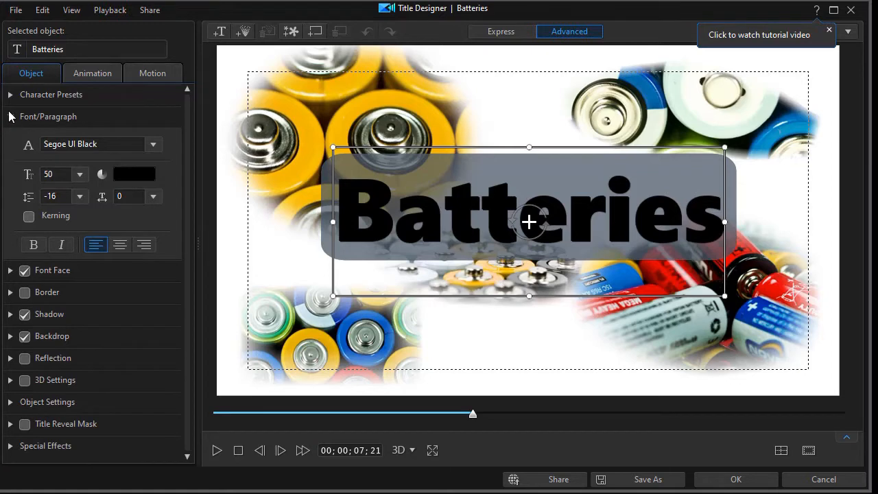
click(11, 117)
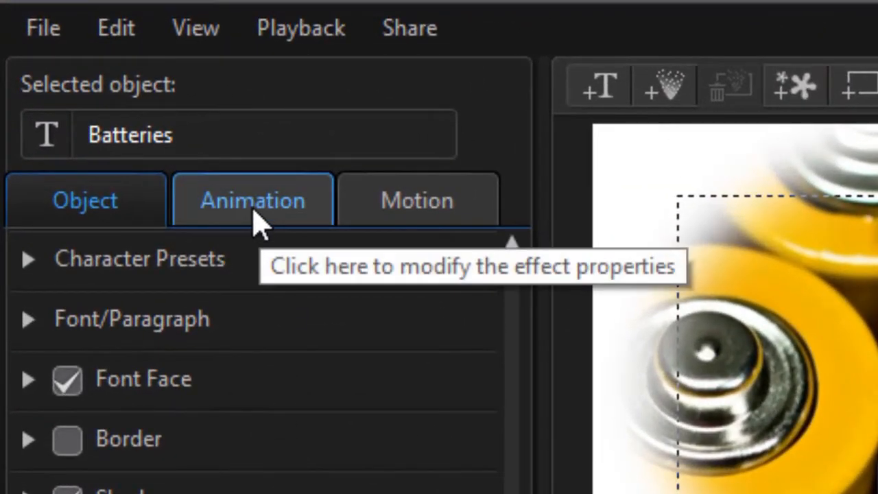
click(258, 221)
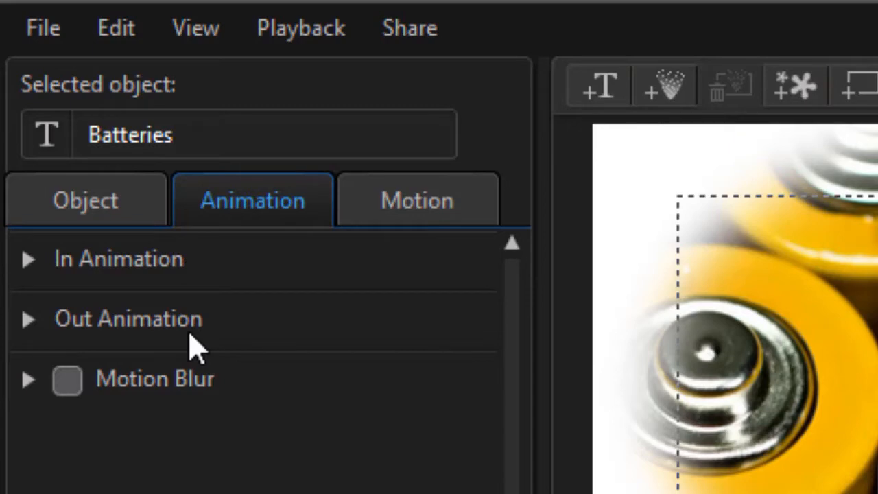
click(108, 209)
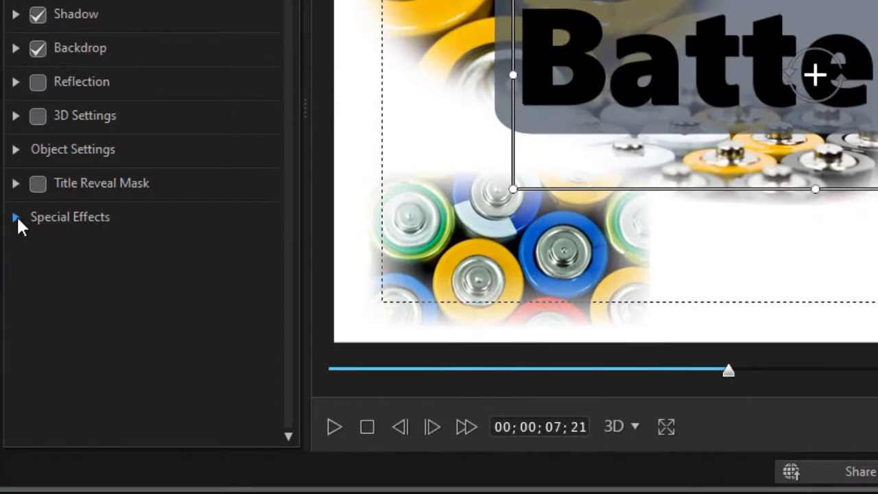
click(16, 216)
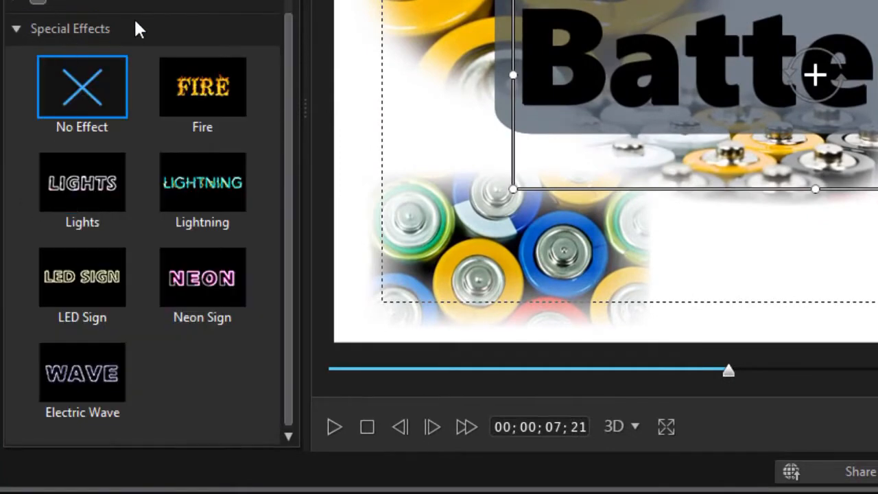
drag(291, 103, 290, 128)
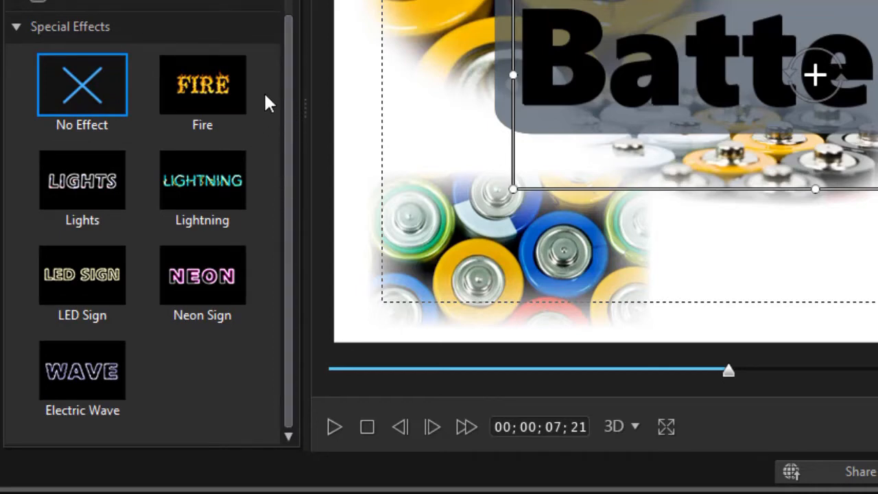
Step: Apply the Fire special effect to the Batteries title with Look 2
click(218, 87)
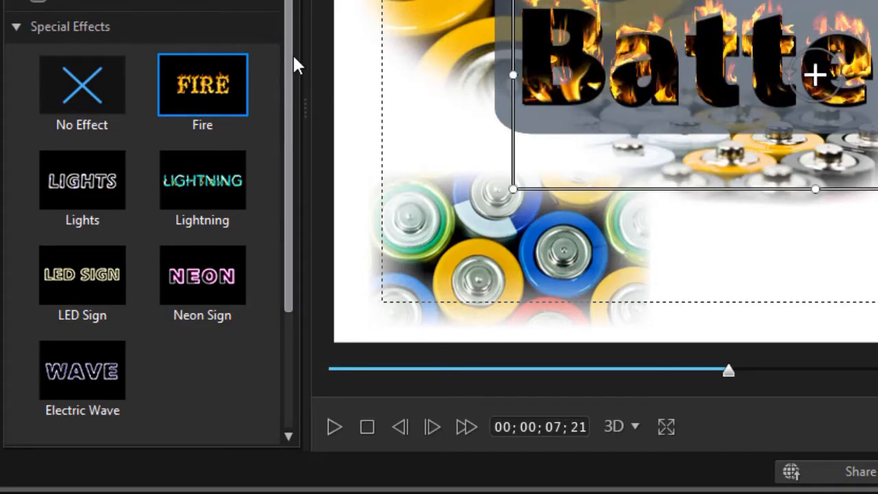
drag(287, 49, 281, 182)
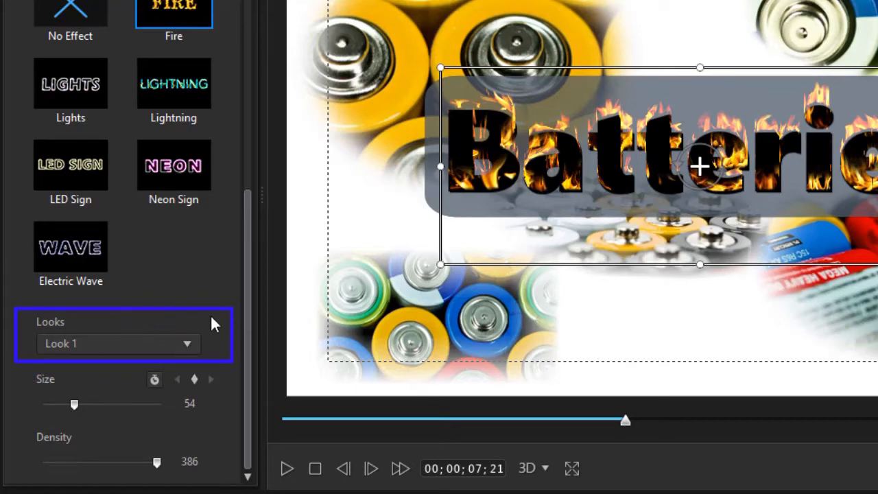
click(188, 343)
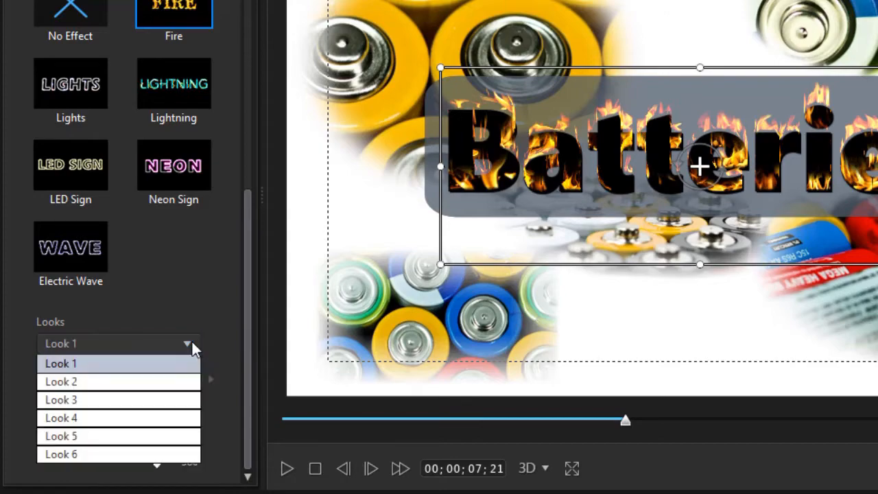
click(170, 384)
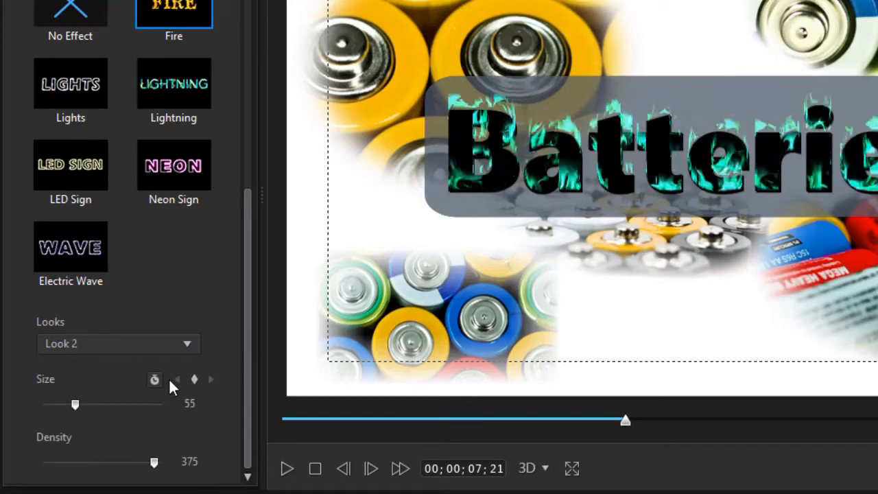
Step: Try Look 3, Look 4, Look 5 and Look 6 in turn on the title's Fire effect
click(192, 343)
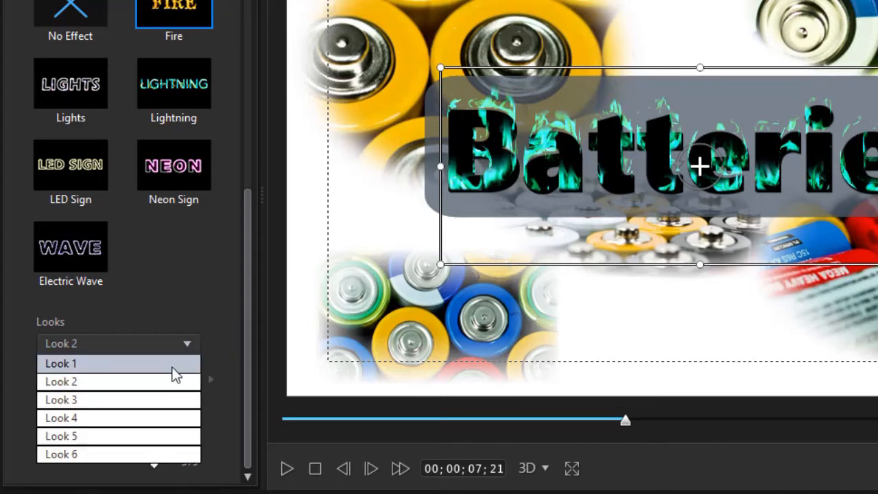
click(149, 400)
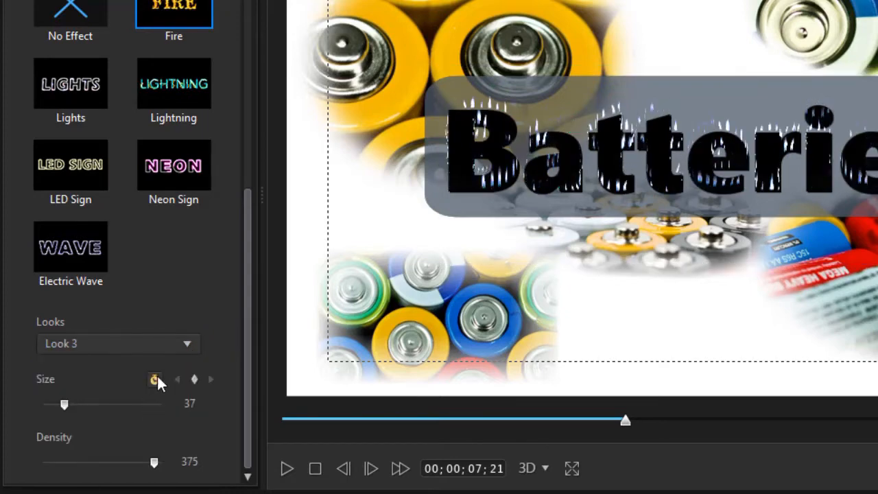
click(192, 344)
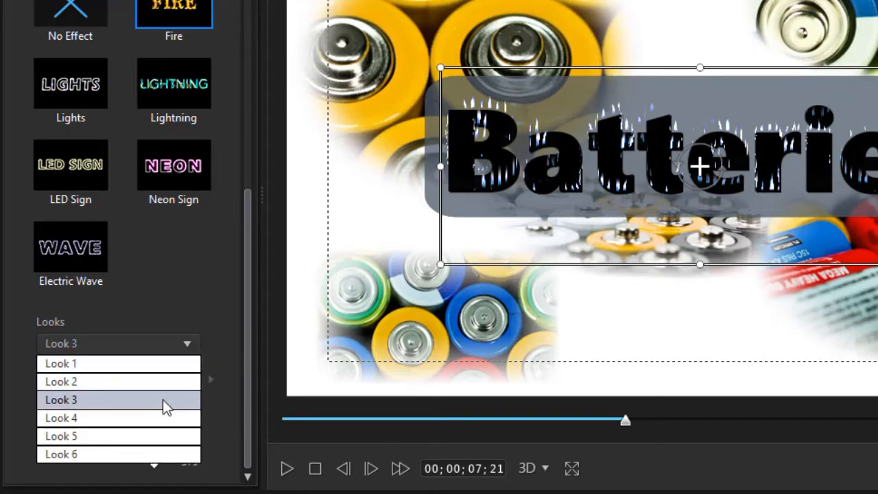
click(159, 416)
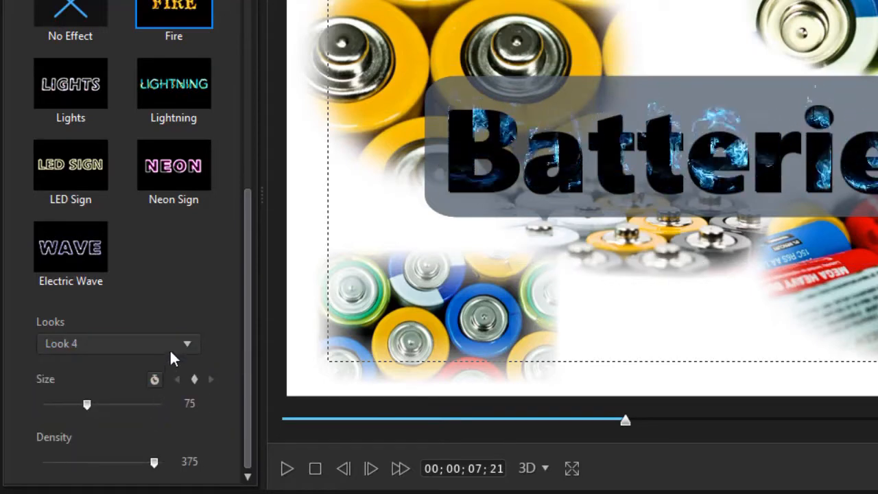
click(148, 432)
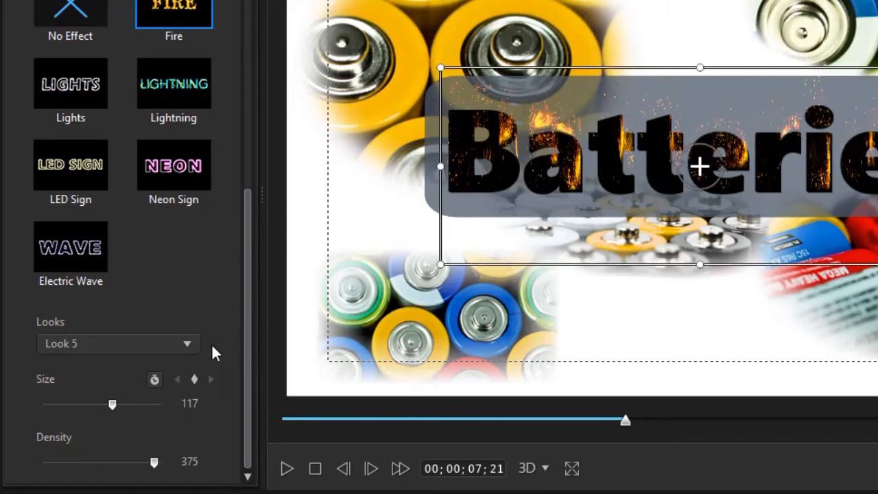
click(192, 341)
click(148, 455)
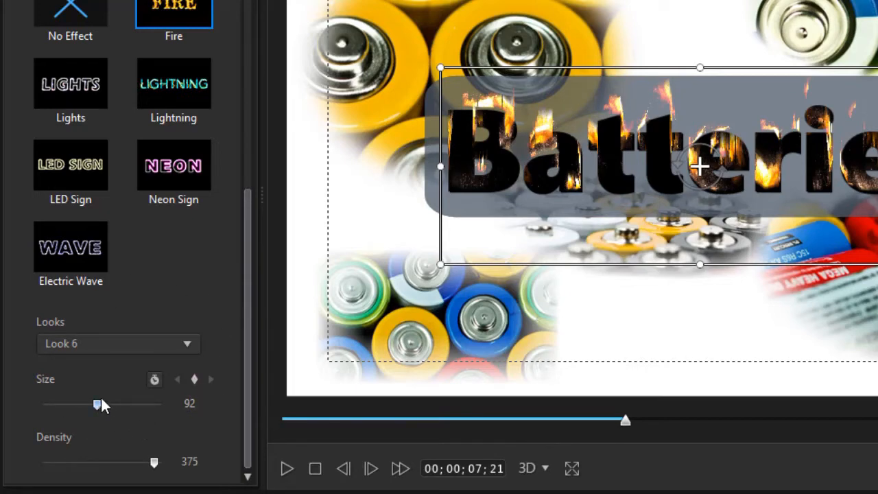
Step: Set the Fire effect's size to 67 and reduce its density to 6
mouse_move(98, 405)
mouse_down()
mouse_move(173, 400)
mouse_move(130, 396)
mouse_move(204, 386)
mouse_move(163, 405)
mouse_move(41, 393)
mouse_move(122, 381)
mouse_move(75, 390)
mouse_move(88, 390)
mouse_move(49, 407)
mouse_move(81, 408)
mouse_up()
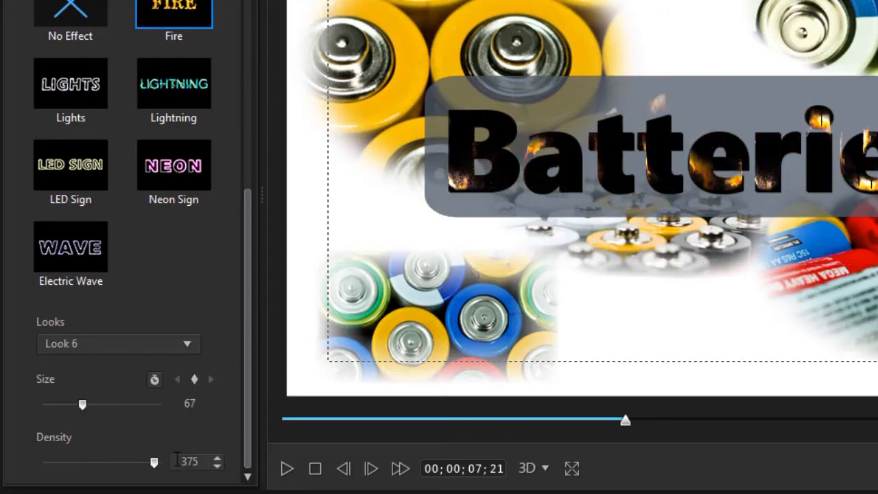
drag(154, 465, 44, 466)
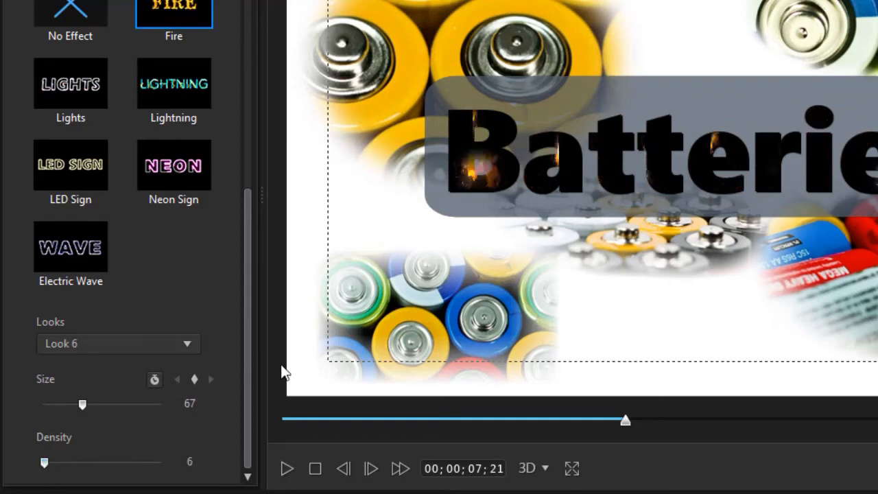
click(700, 166)
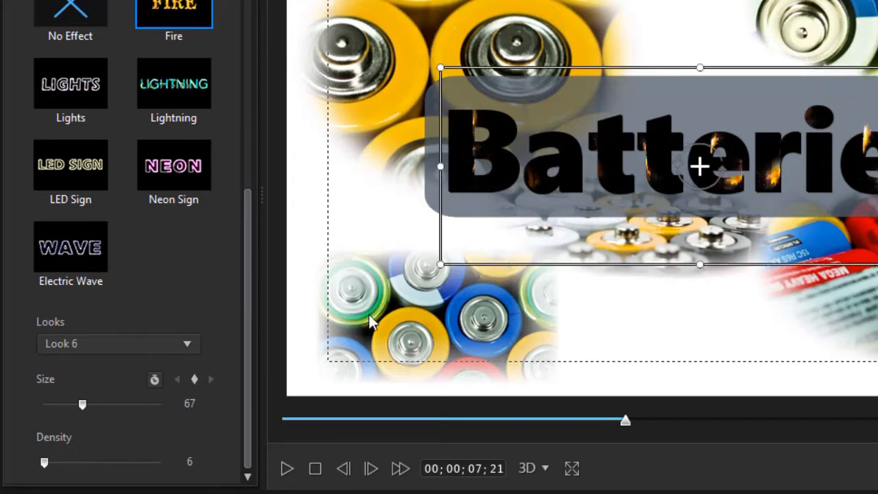
Step: Raise the Fire effect's density to 400, and then lower it to 293
drag(44, 464, 163, 473)
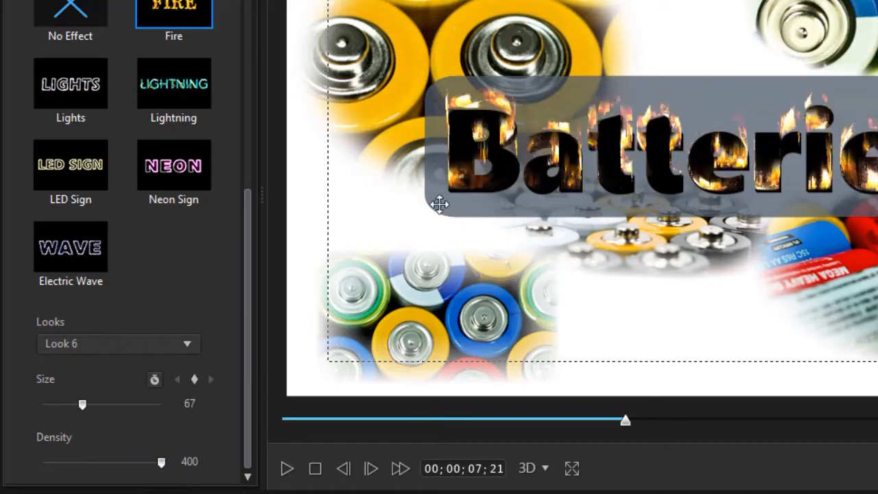
click(461, 196)
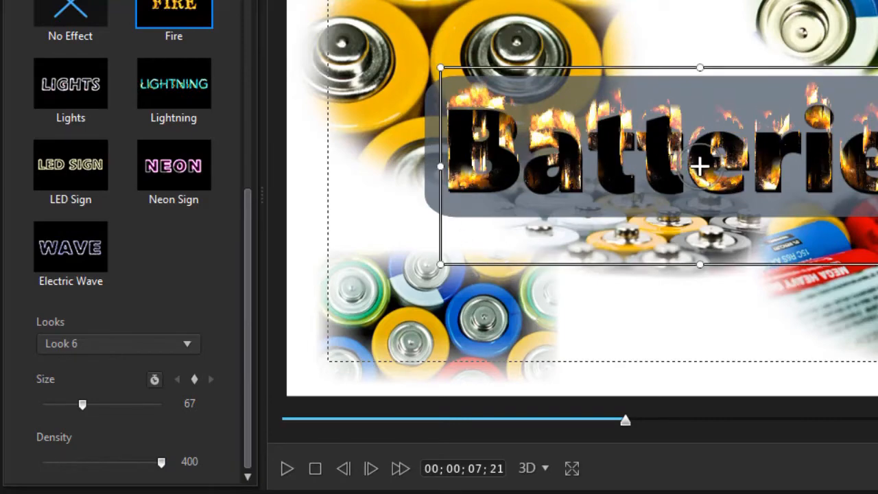
drag(163, 464, 130, 466)
click(350, 258)
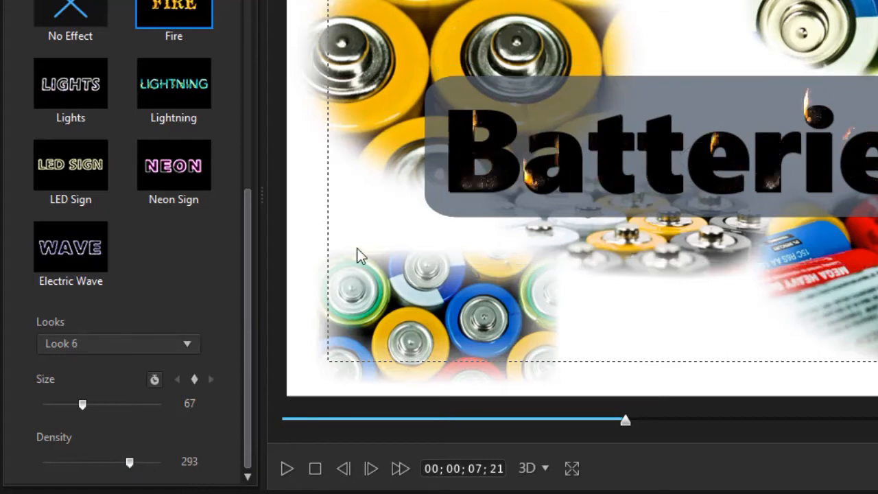
click(129, 463)
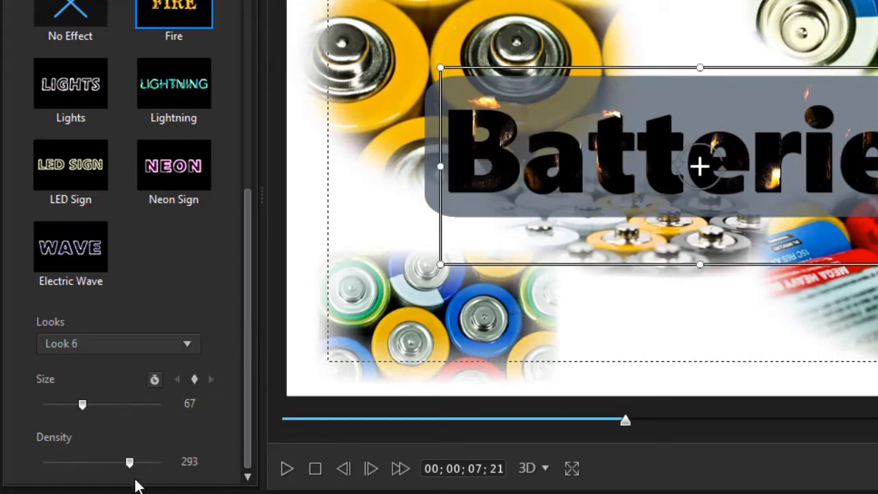
Step: Switch the Fire effect to Look 3 and set its density to 134
click(192, 343)
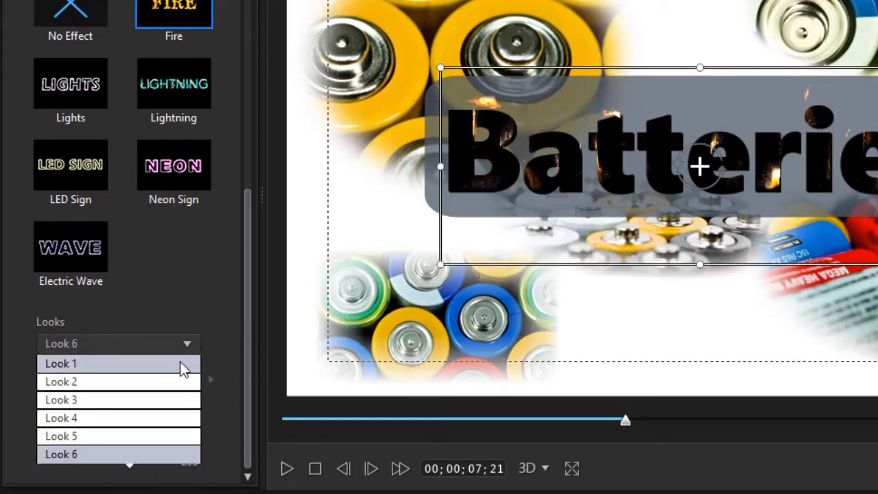
click(157, 399)
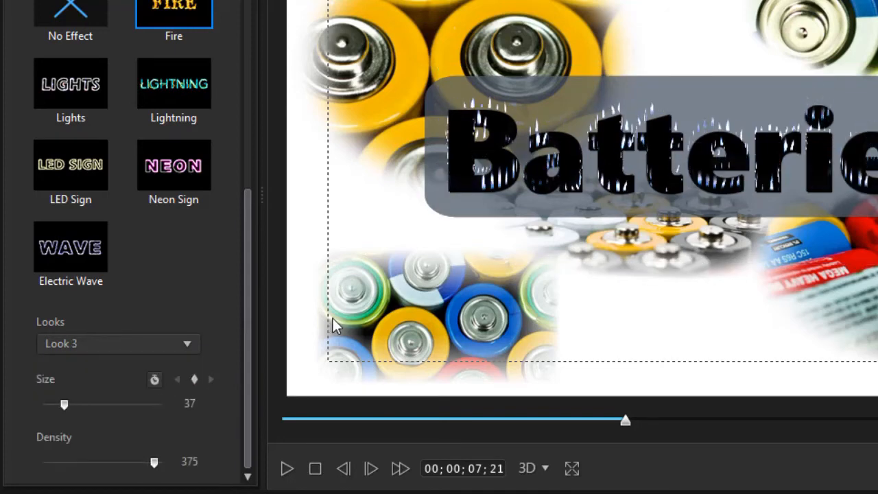
click(147, 464)
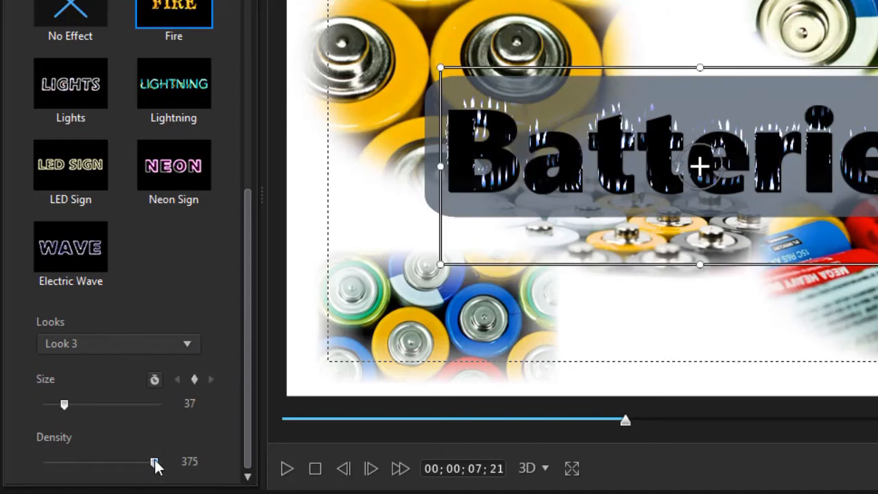
drag(152, 465, 89, 464)
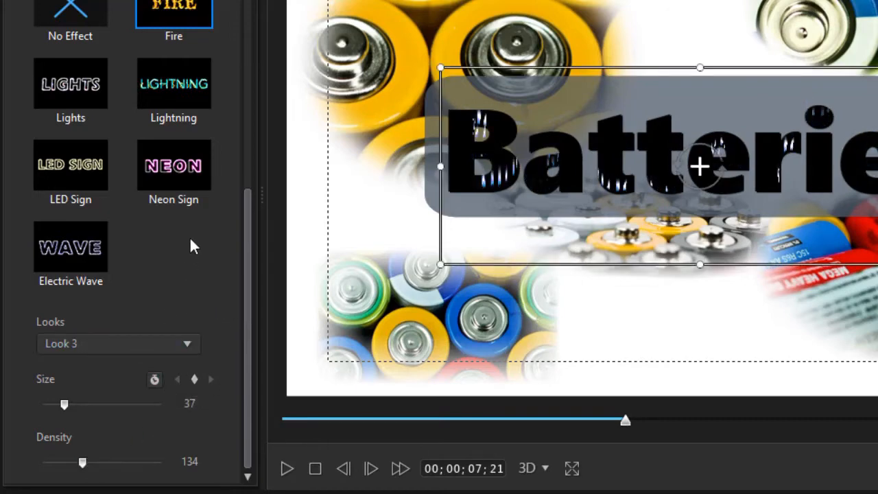
Step: Replace the Fire effect on the title with the Lights special effect
click(77, 86)
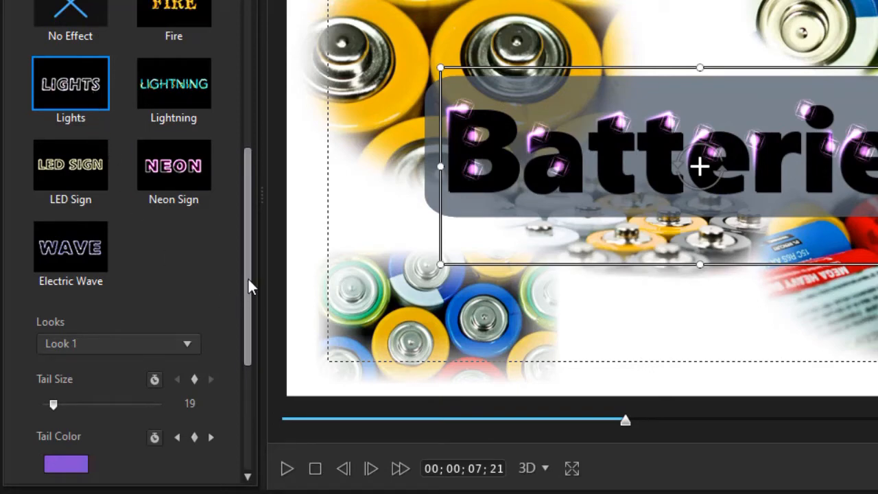
scroll(167, 293, down, 3)
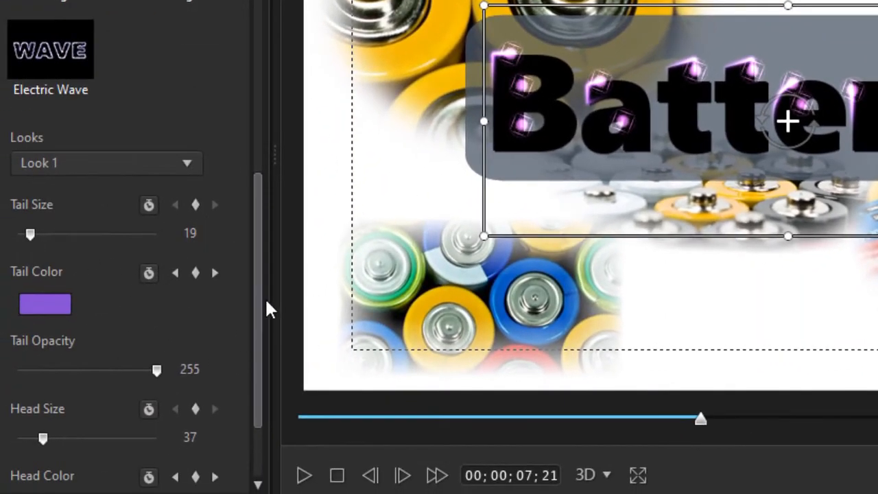
drag(259, 295, 257, 458)
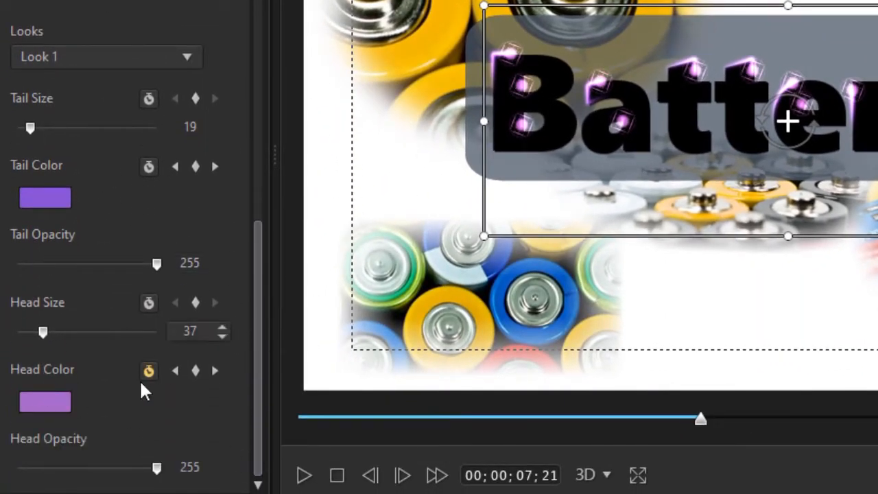
Step: Set the Lights effect's head color to bright purple (RGB 128, 0, 255) and its head opacity to 153
click(45, 401)
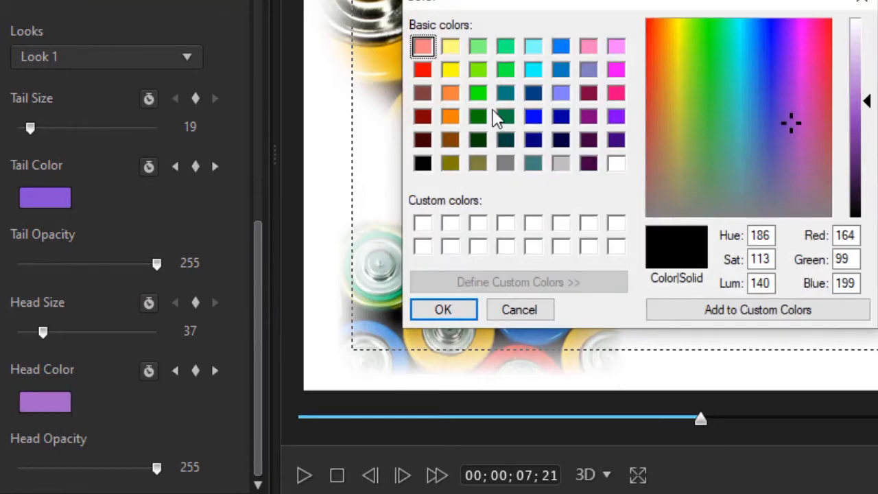
click(617, 118)
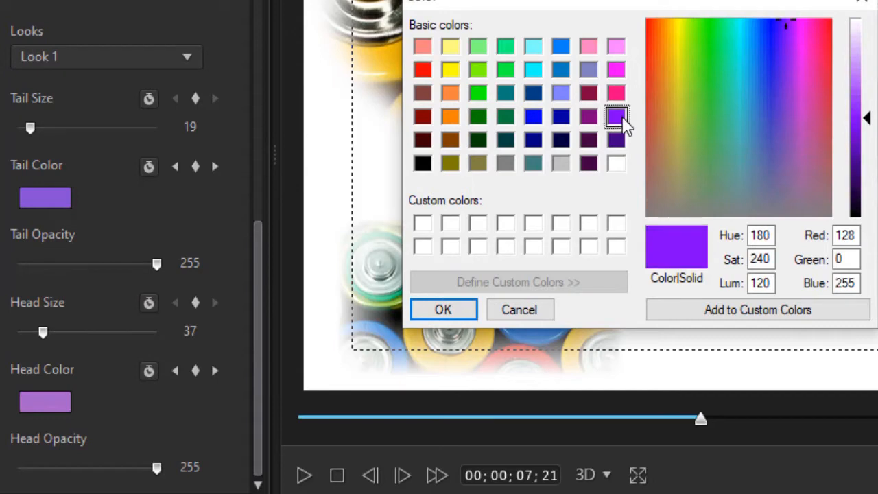
click(442, 309)
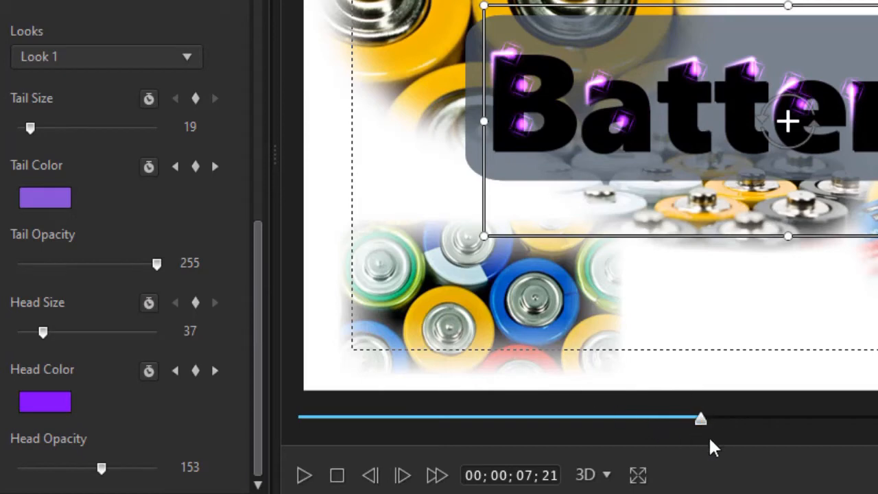
Step: Move the preview position to 00;00;08;11 and set the Lights effect's tail color to yellow (RGB 255, 255, 0)
drag(700, 419, 738, 393)
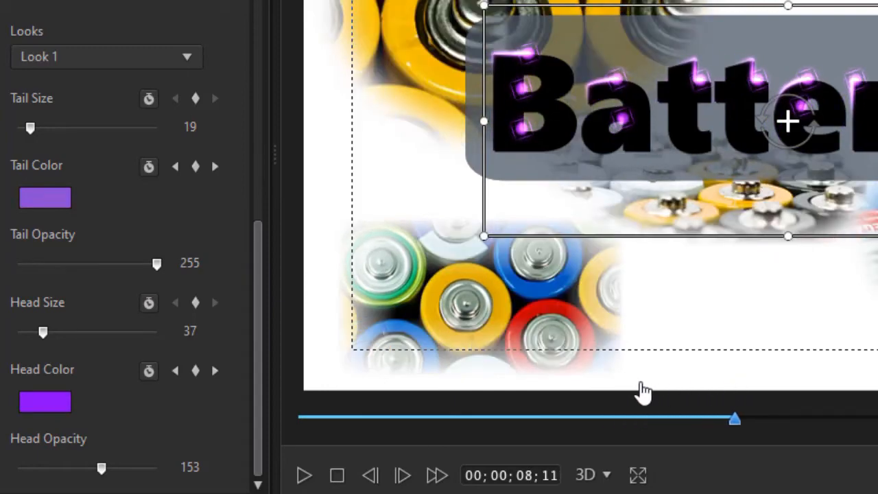
click(34, 197)
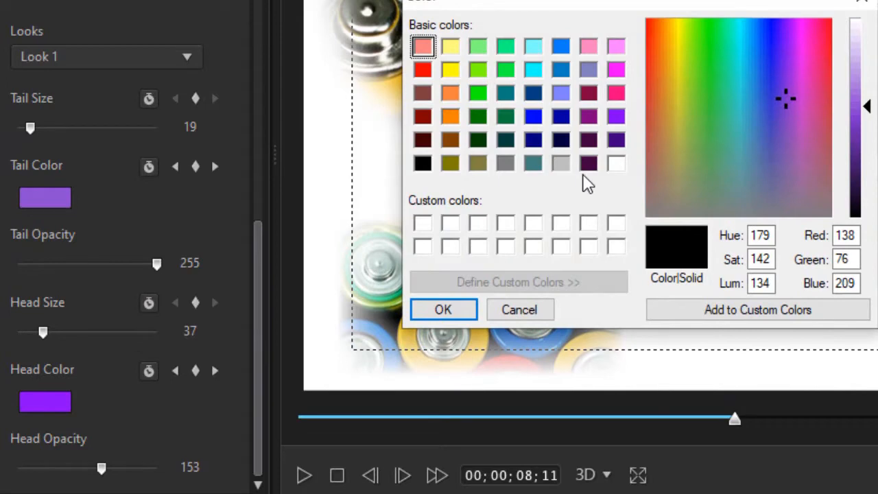
click(450, 72)
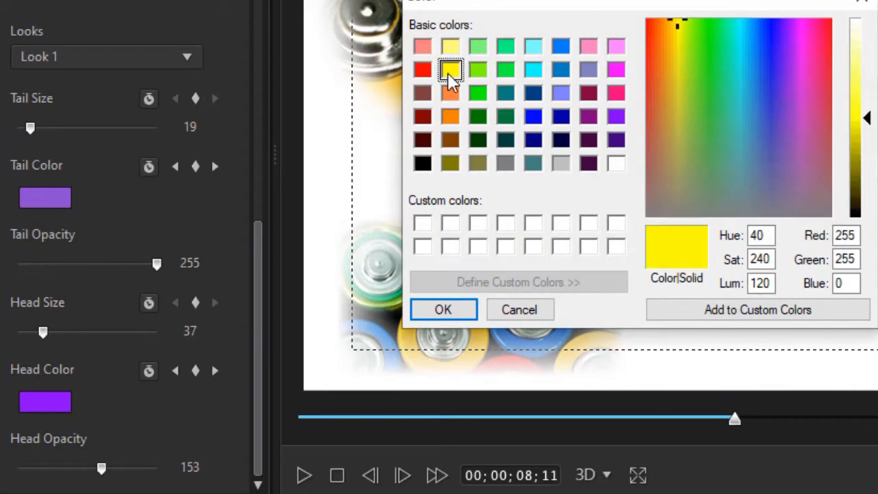
click(444, 309)
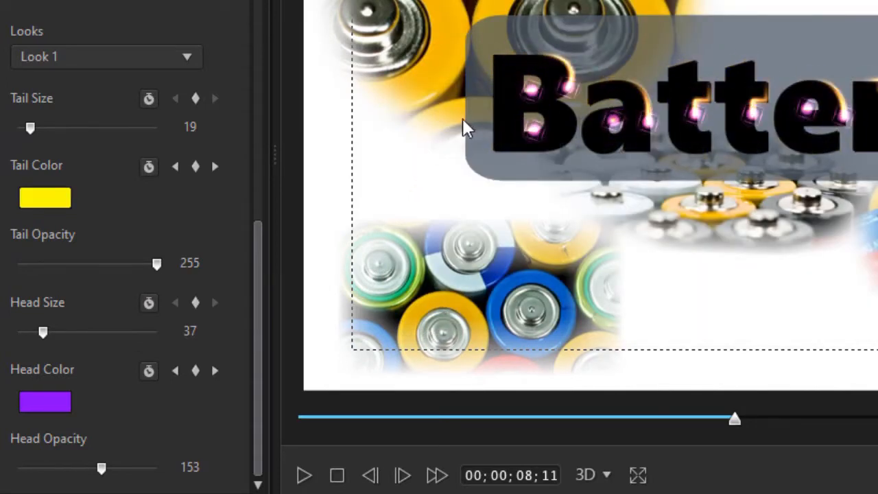
click(528, 122)
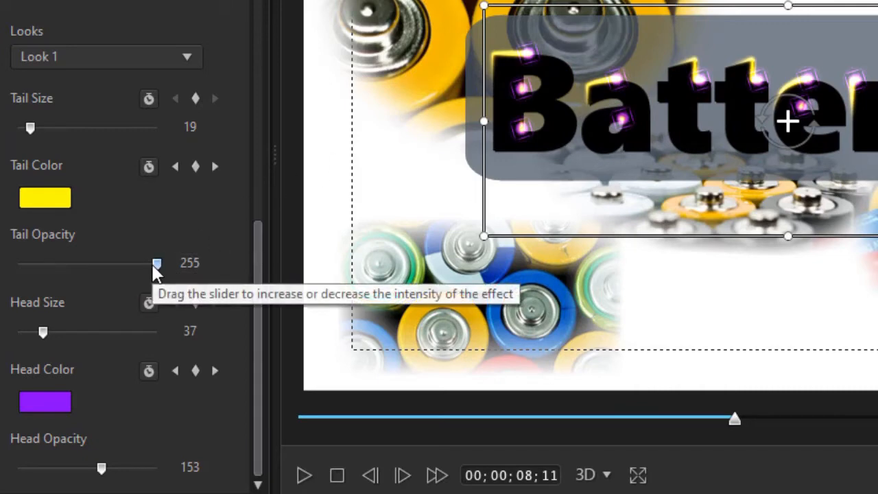
Step: Set the Lights effect's tail opacity to 243 and its head size to 122
drag(157, 264, 18, 263)
click(408, 380)
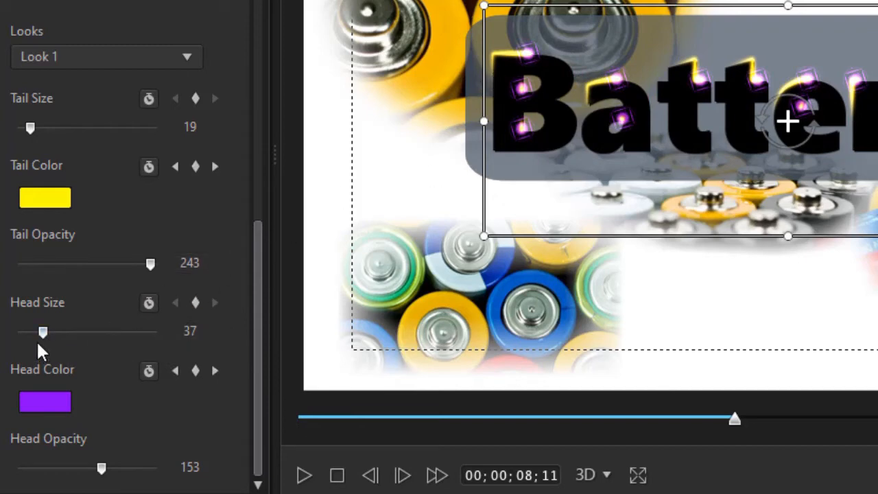
drag(47, 332, 102, 332)
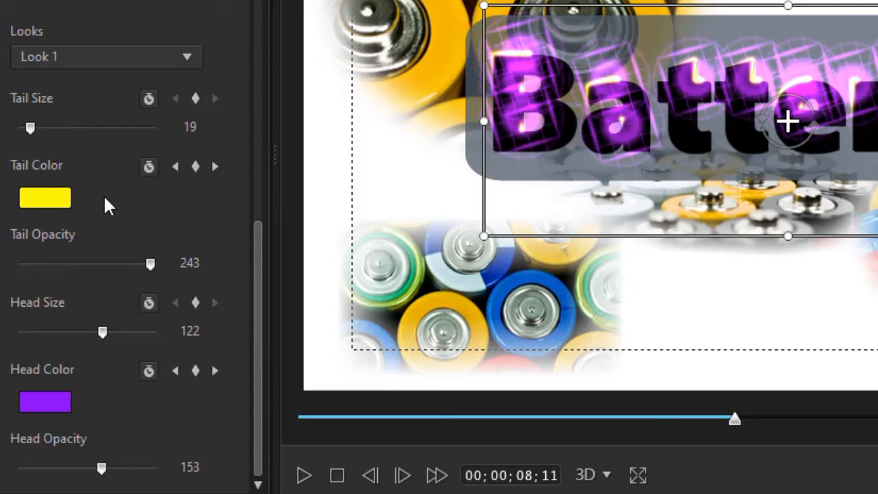
Step: Switch the Lights effect to Look 2 and then to Look 3
click(190, 56)
click(133, 101)
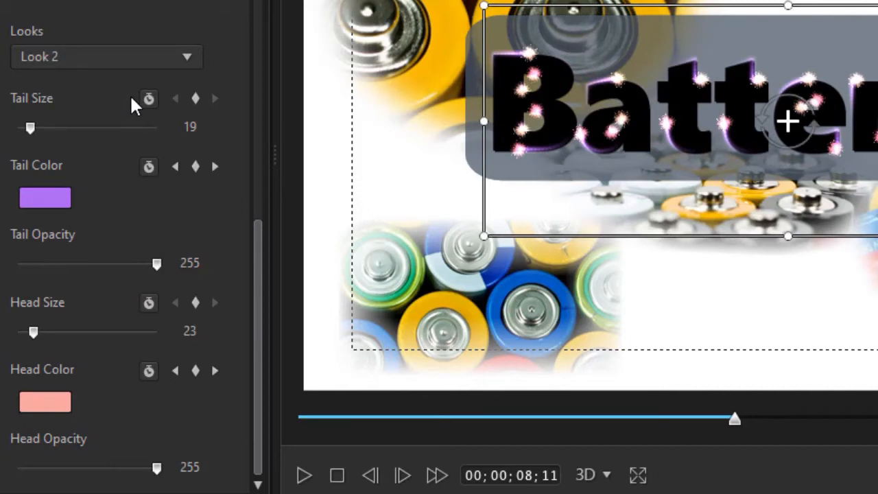
click(186, 55)
click(138, 125)
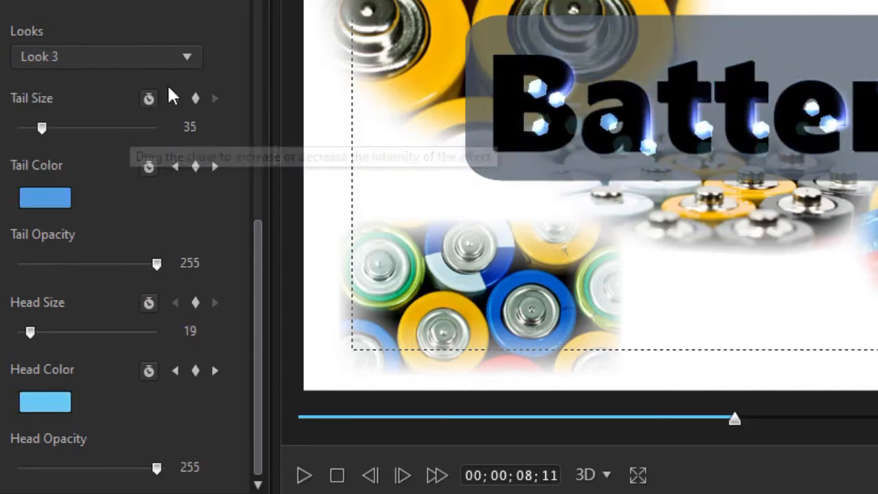
Step: Switch the Lights effect to Look 4 and set its head size to 63
click(202, 59)
click(102, 146)
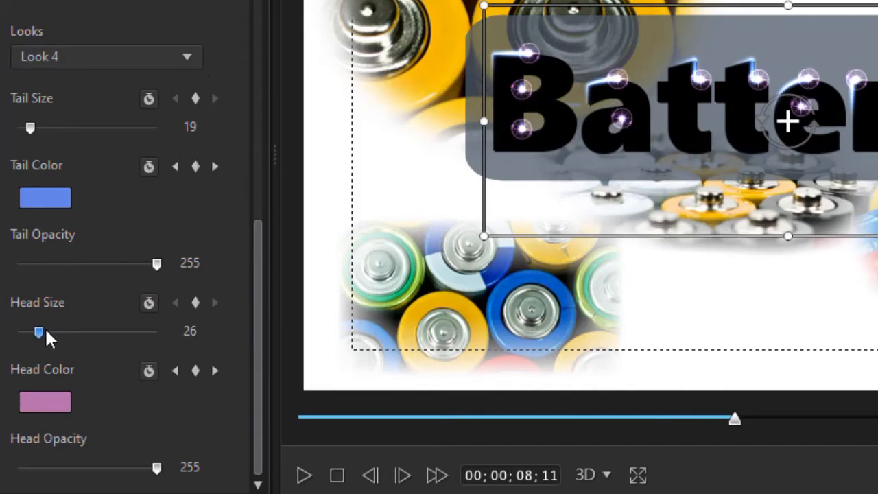
click(76, 333)
mouse_move(63, 328)
mouse_down()
mouse_move(80, 329)
mouse_move(61, 330)
mouse_up()
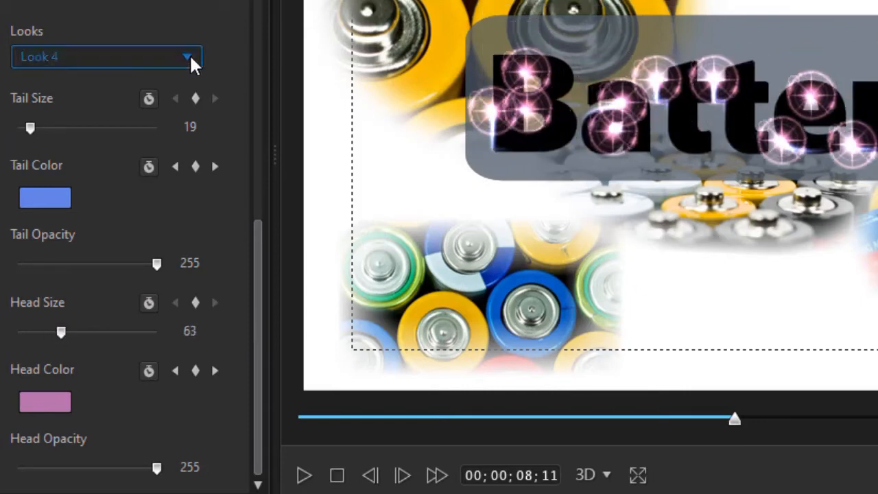
Step: Switch the Lights effect to Look 5 and set its tail color to hot pink
click(189, 57)
click(143, 166)
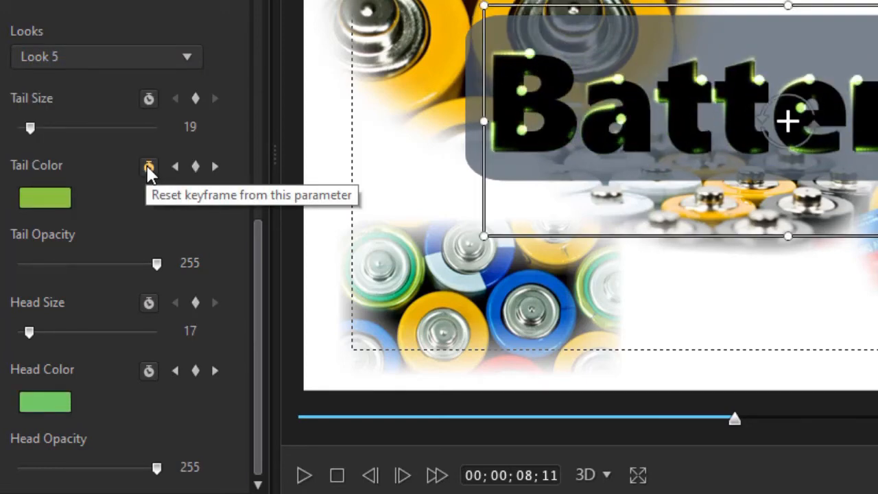
click(51, 200)
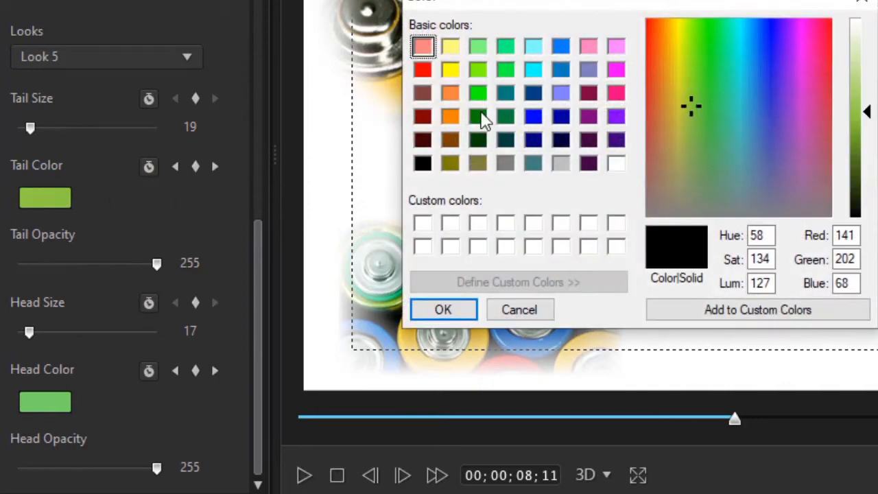
click(616, 94)
click(439, 309)
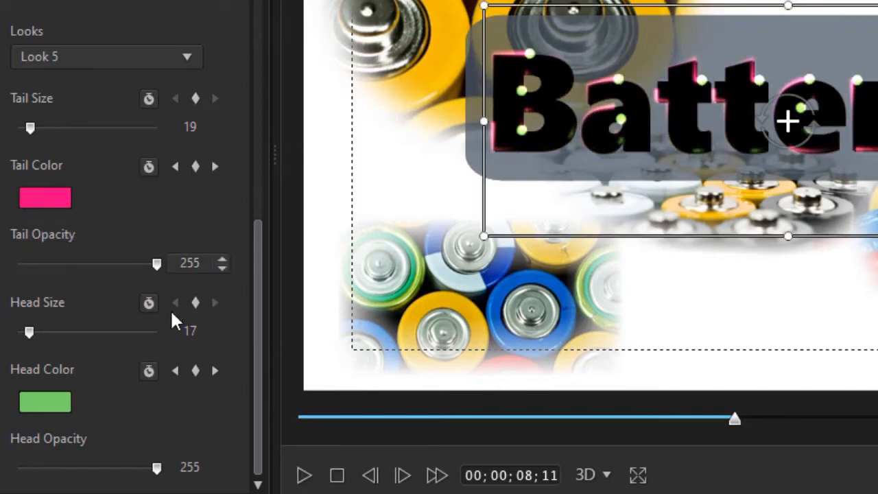
Step: Set the Lights effect's head color to orange (RGB 255, 128, 64)
click(45, 402)
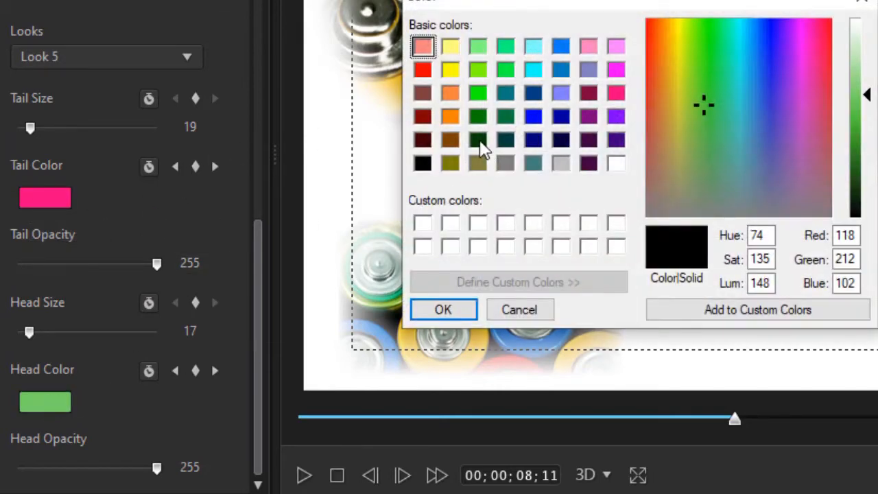
click(446, 95)
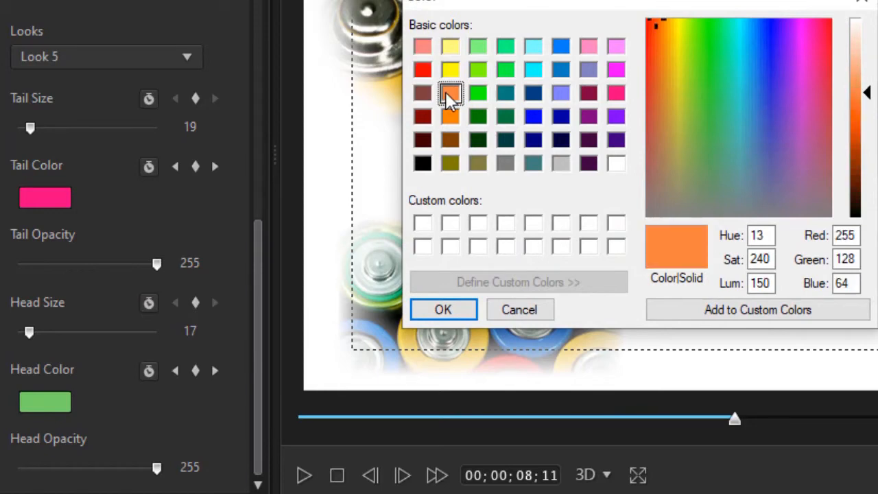
click(443, 310)
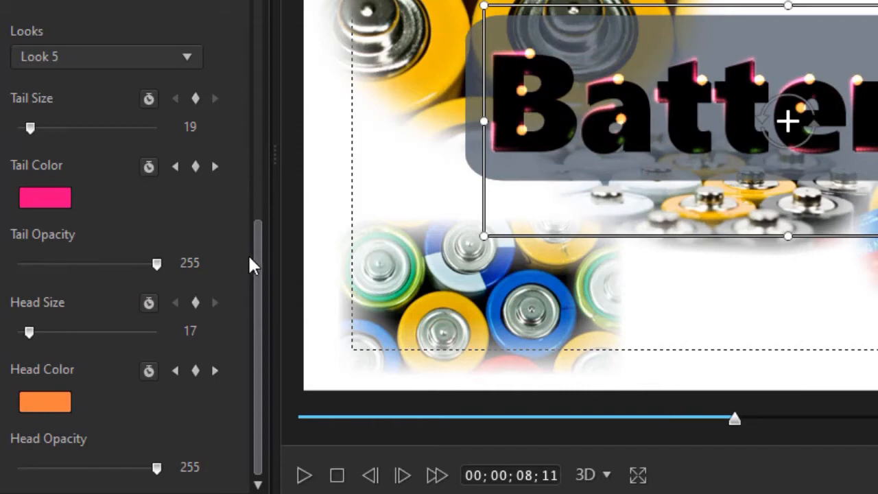
Step: Replace the Lights effect on the title with Lightning and set its color to white (RGB 255, 255, 255)
drag(257, 275, 298, 102)
click(185, 141)
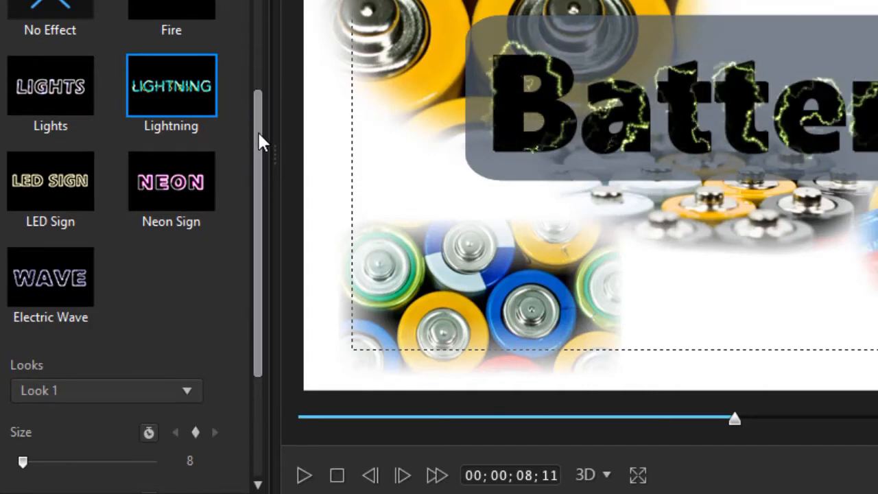
drag(261, 142, 289, 280)
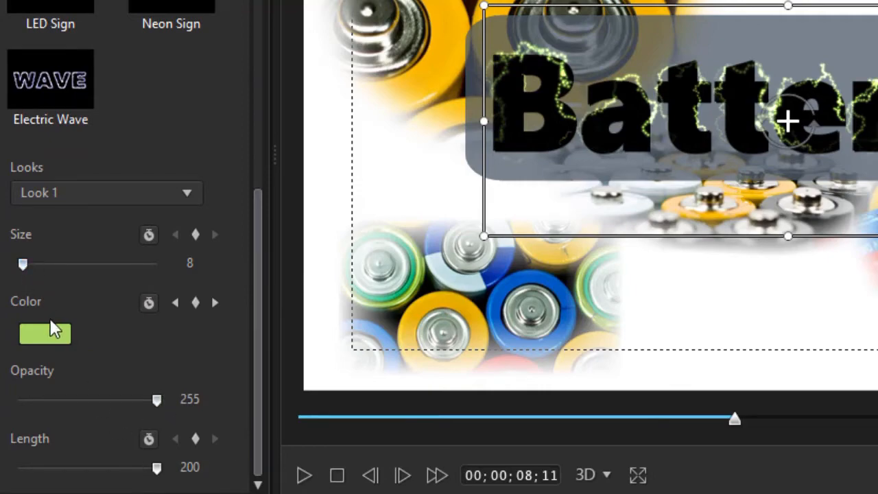
click(56, 339)
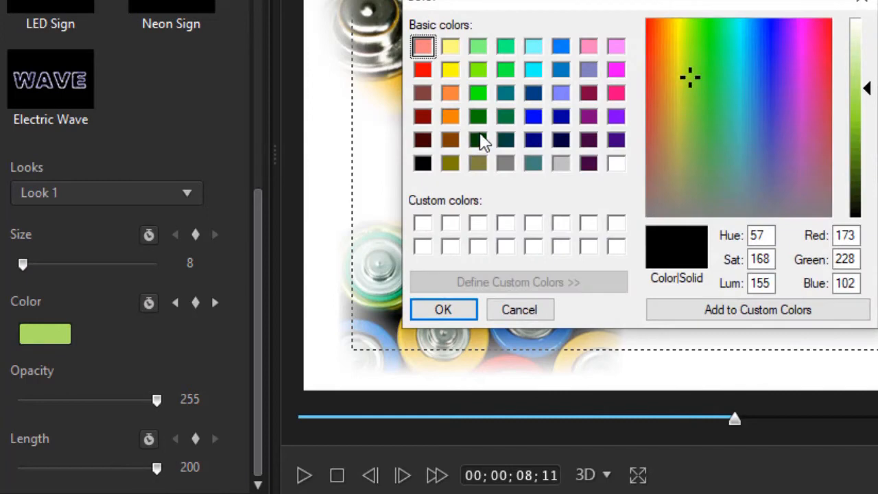
click(615, 163)
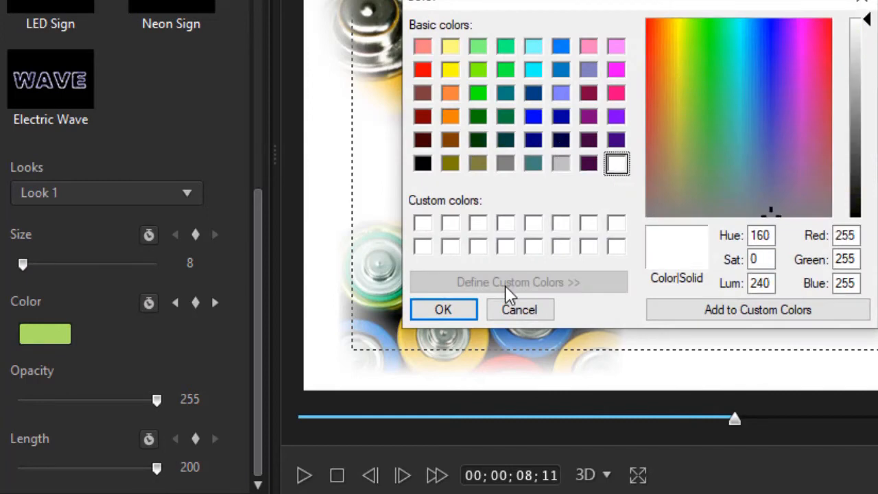
click(432, 309)
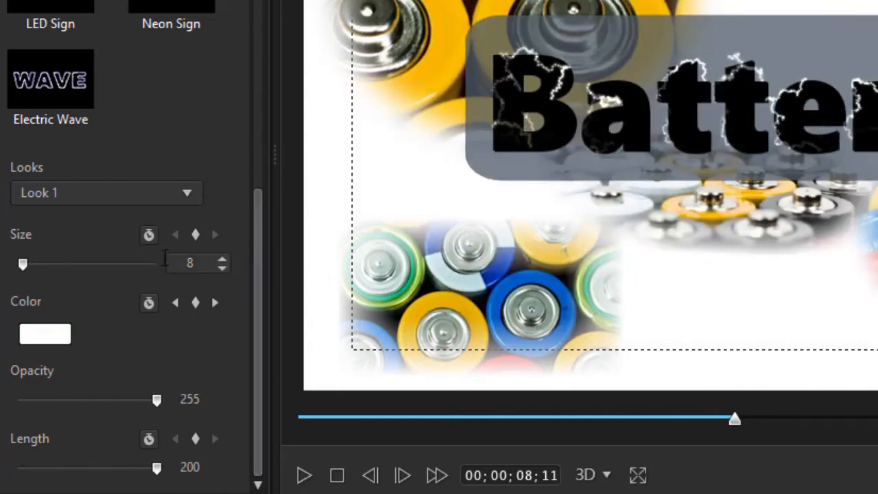
Step: Set the Lightning effect's size to 174 and lower its length to 0 before raising it to 47
drag(23, 262, 139, 263)
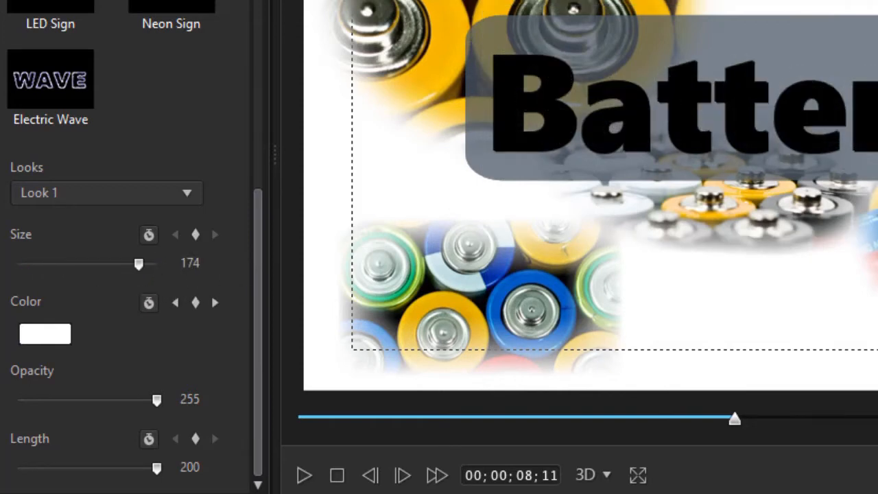
click(545, 88)
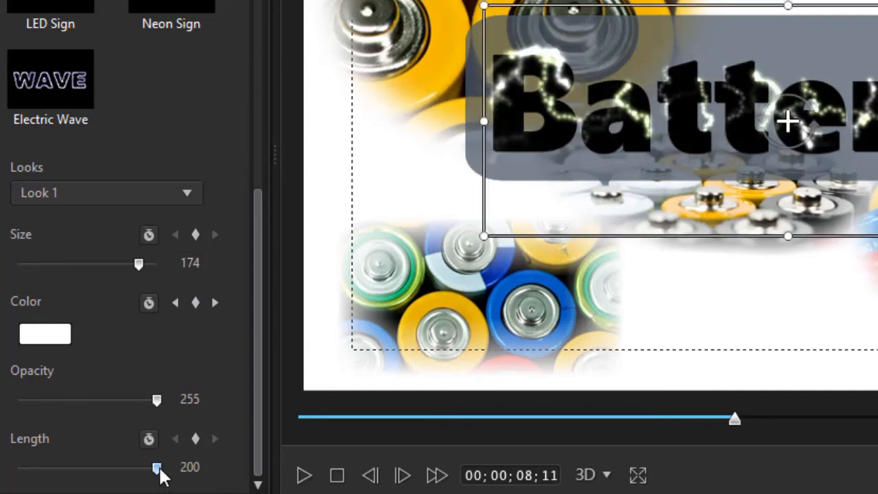
drag(141, 469, 58, 465)
drag(33, 469, 12, 470)
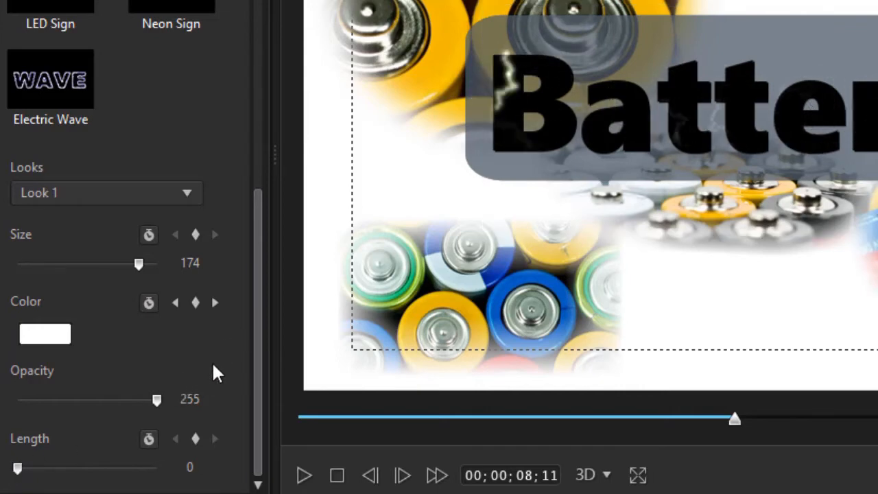
click(548, 171)
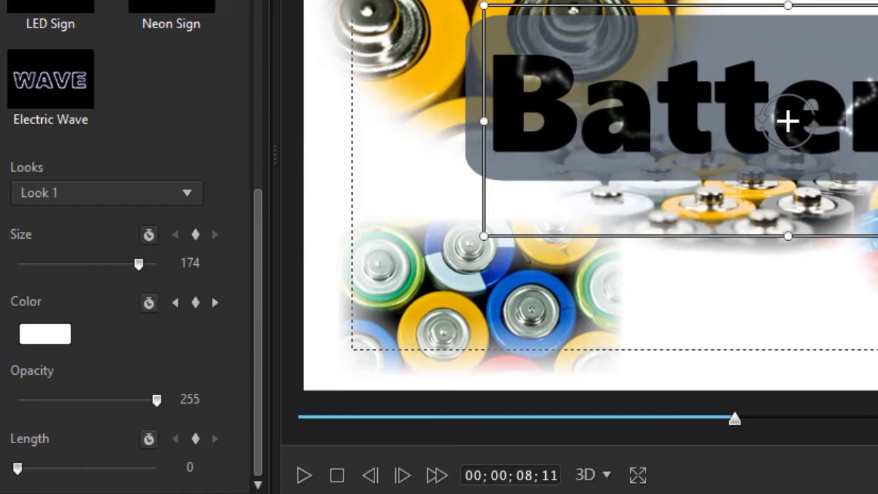
drag(19, 467, 51, 468)
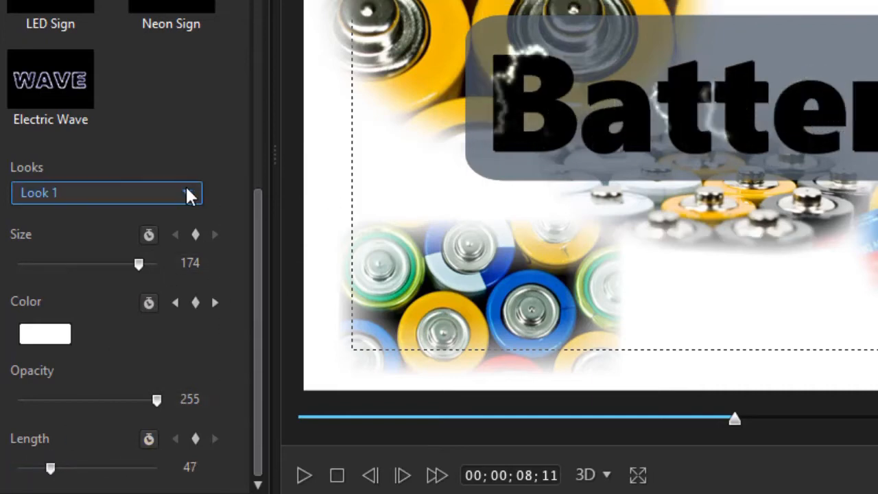
Step: Switch the Lightning effect to Look 4 and then to Look 5
click(186, 193)
click(149, 271)
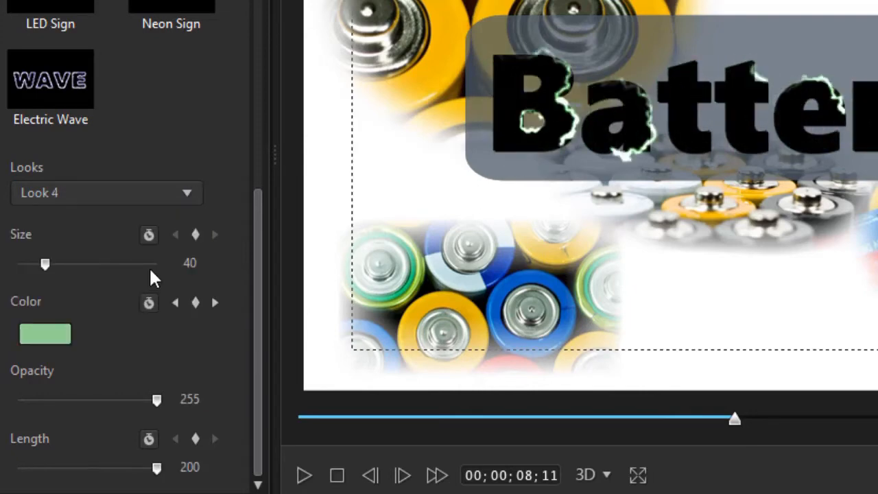
click(187, 195)
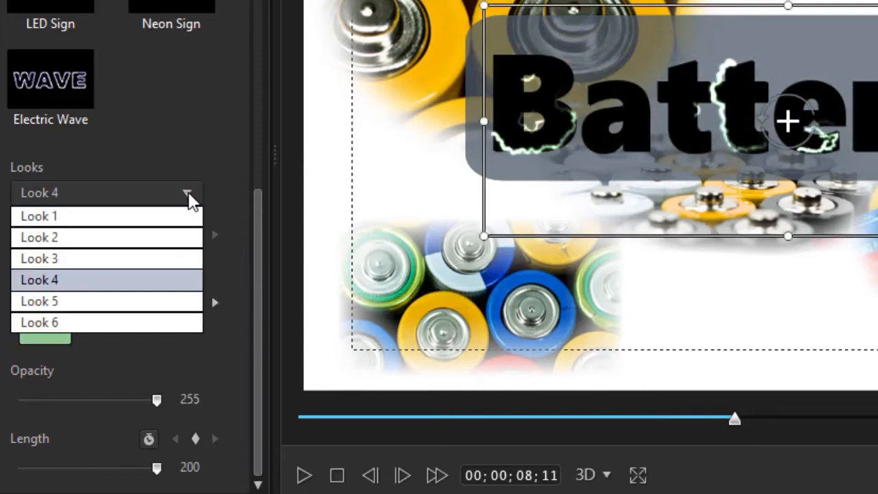
click(130, 302)
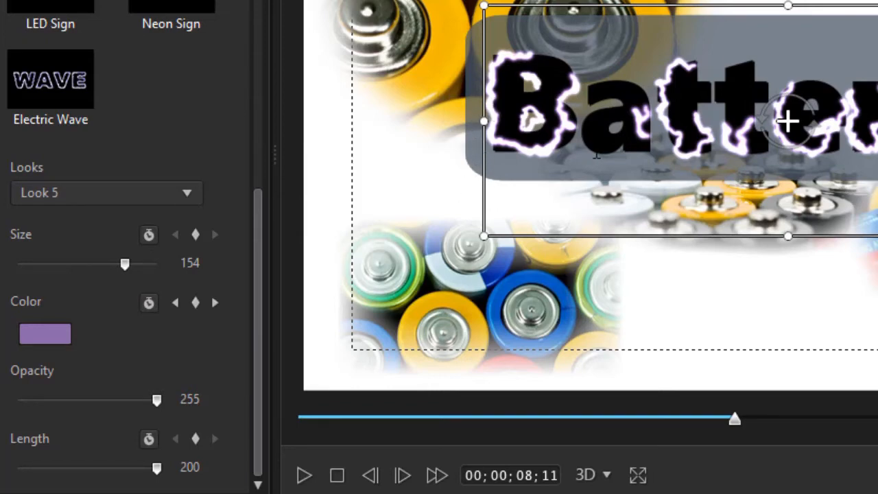
Step: Replace the Lightning effect on the title with LED Sign, trying Look 3 before applying Look 5
drag(255, 268, 284, 229)
click(55, 48)
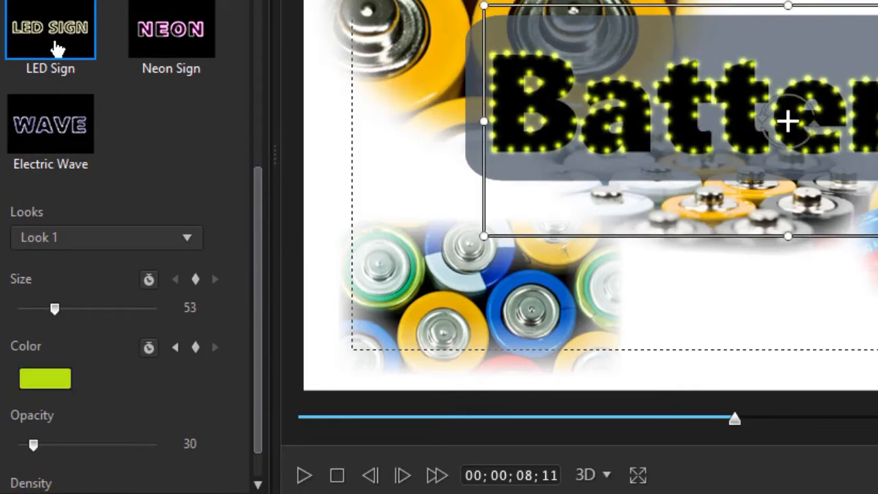
drag(259, 219, 262, 252)
click(188, 190)
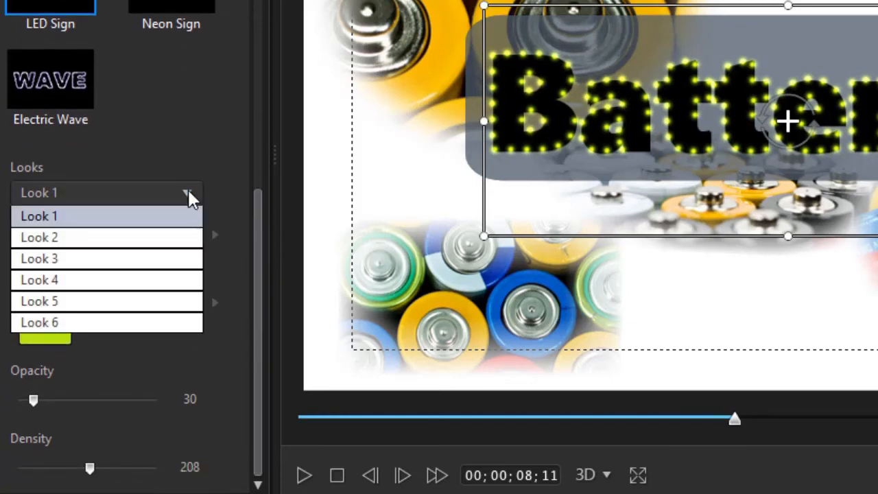
click(124, 257)
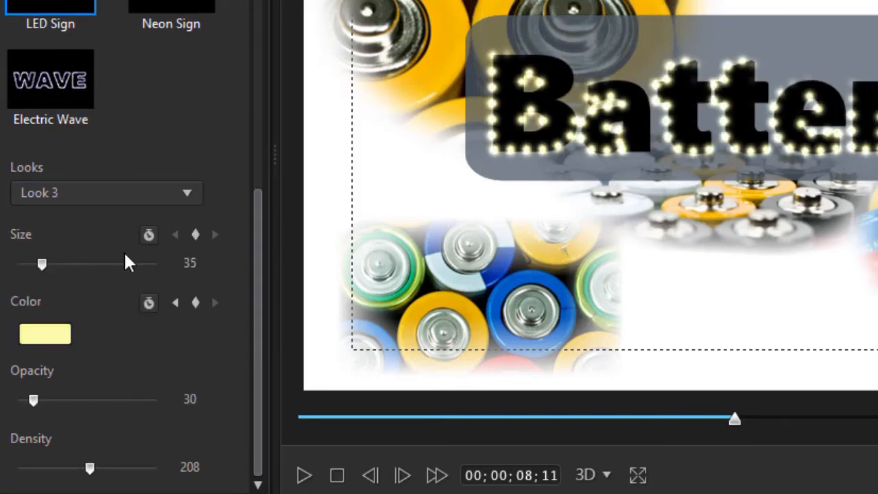
click(180, 197)
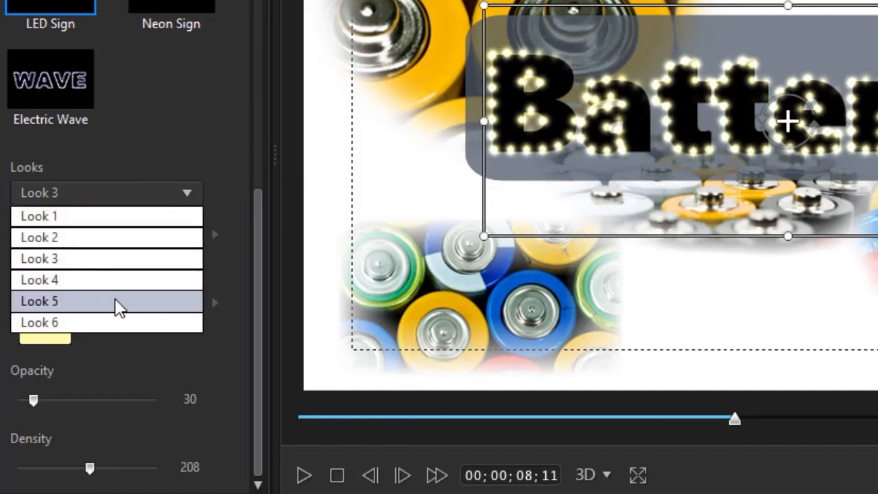
click(118, 306)
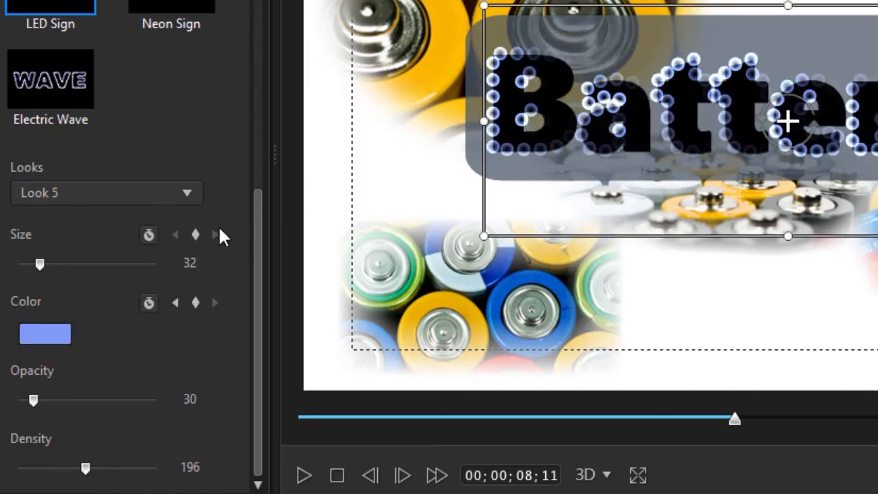
Step: Switch the LED Sign effect to Look 6, back to Look 2, and finally to Look 3
click(199, 199)
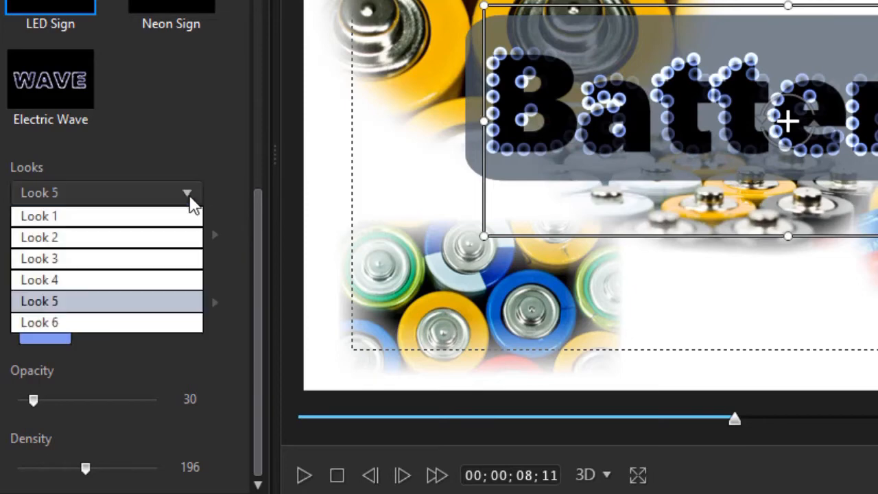
click(114, 322)
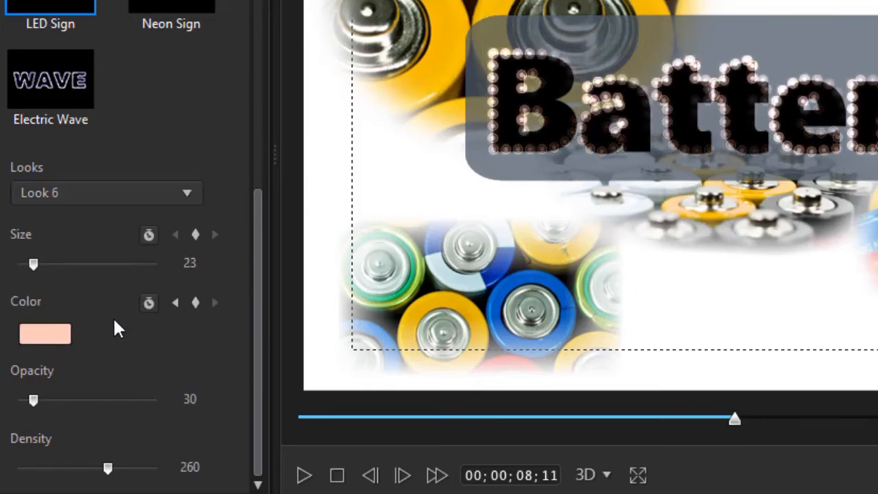
click(189, 194)
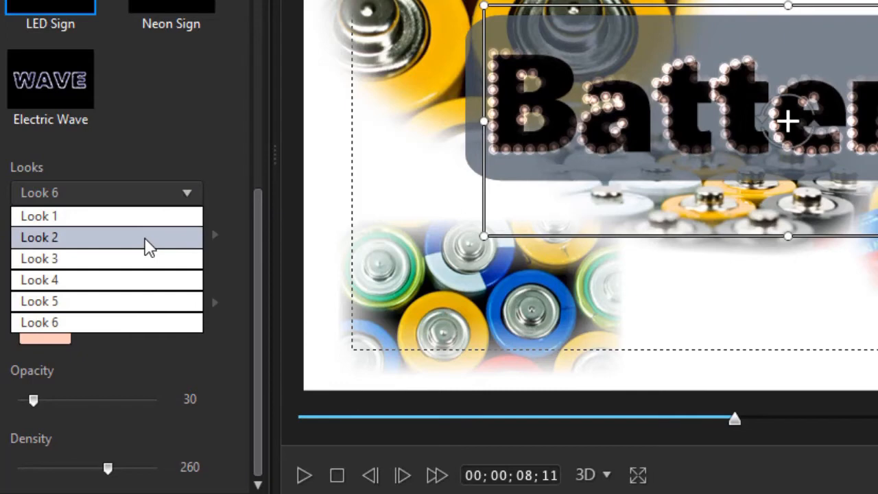
click(146, 239)
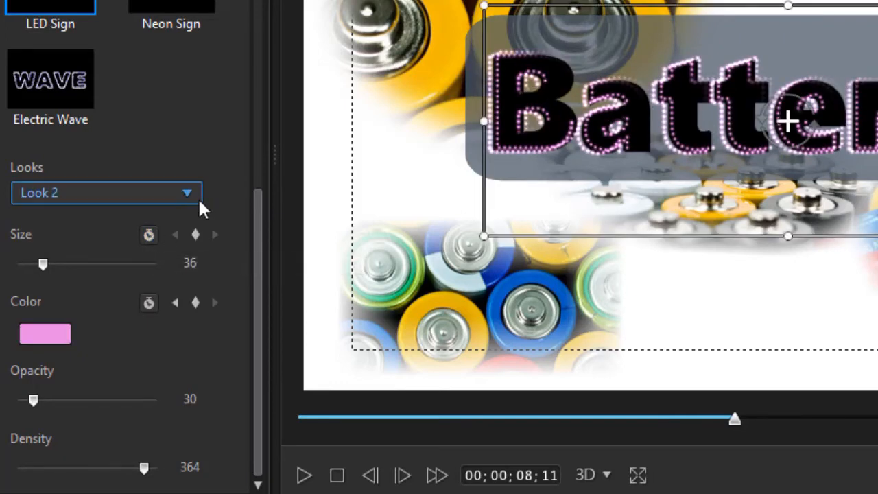
click(190, 200)
click(144, 262)
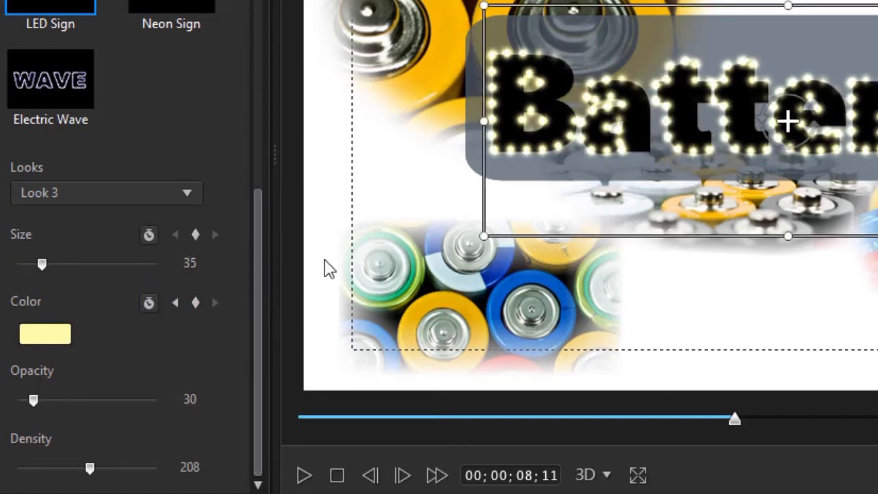
Step: Reduce the LED Sign effect's density to 64 and raise its opacity to 255
drag(90, 471, 45, 468)
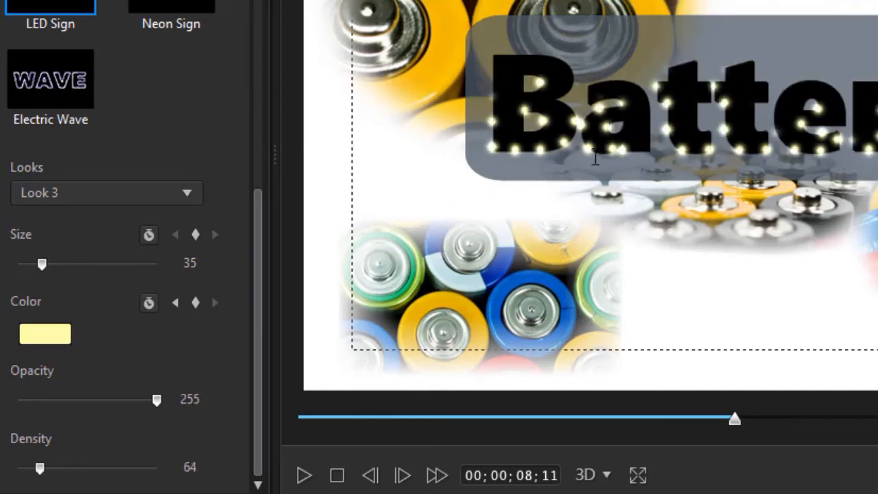
click(529, 175)
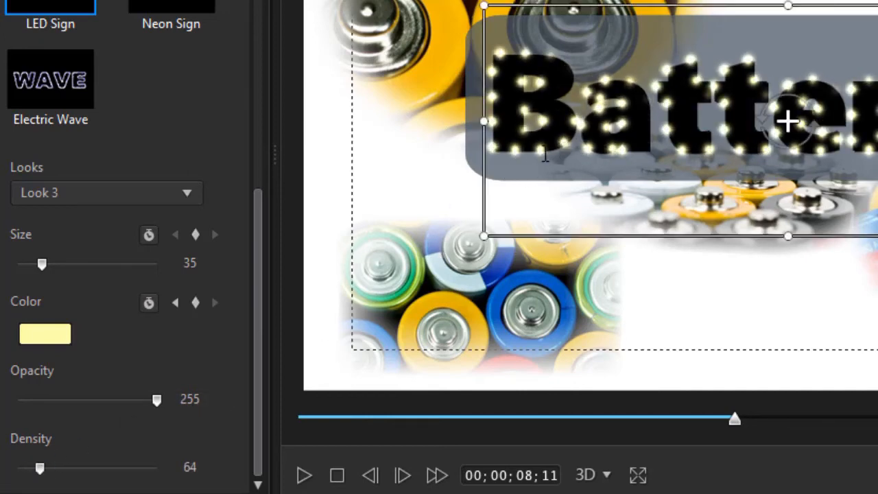
Step: Recolor the LED Sign effect bright pink and reduce its size to 9
click(45, 336)
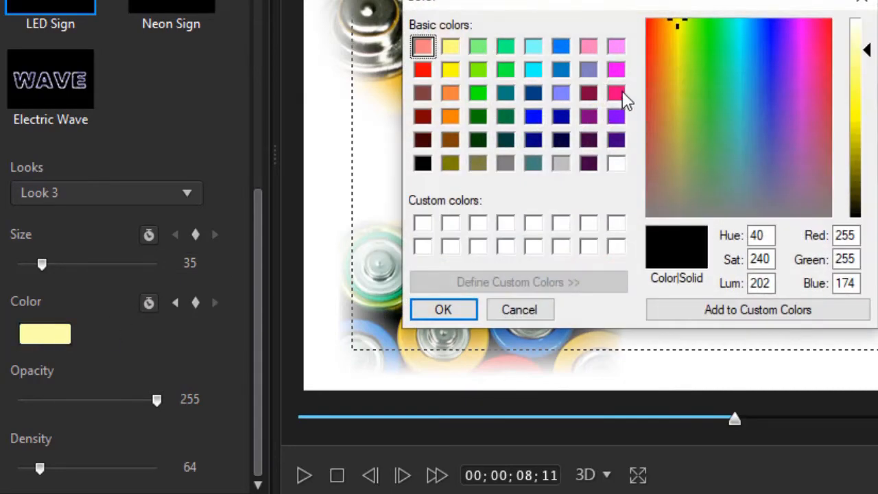
click(620, 95)
click(443, 309)
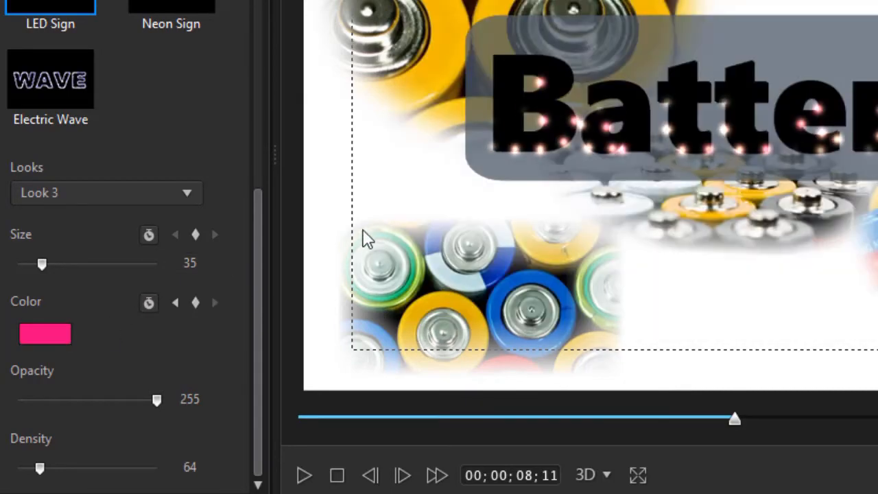
click(528, 185)
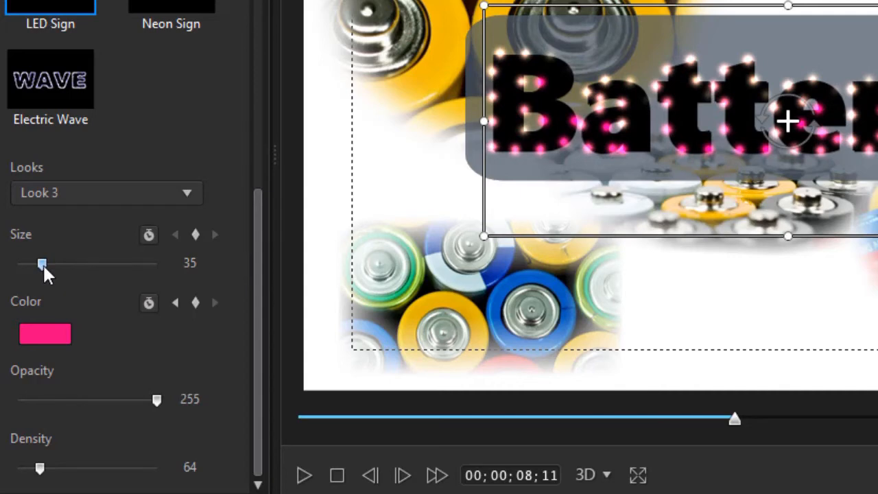
drag(45, 266, 24, 272)
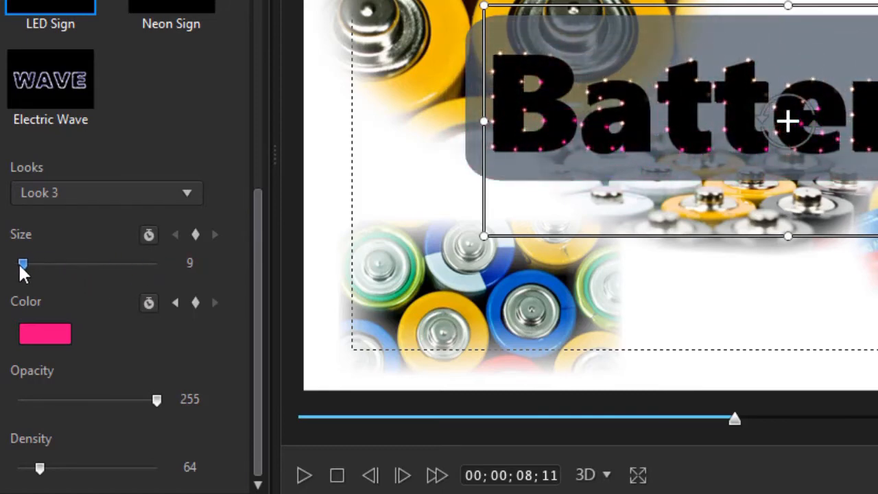
drag(21, 273, 24, 272)
Step: Replace the LED Sign effect on the title with Neon Sign, trying Look 2 before applying Look 3
drag(253, 218, 269, 250)
click(185, 3)
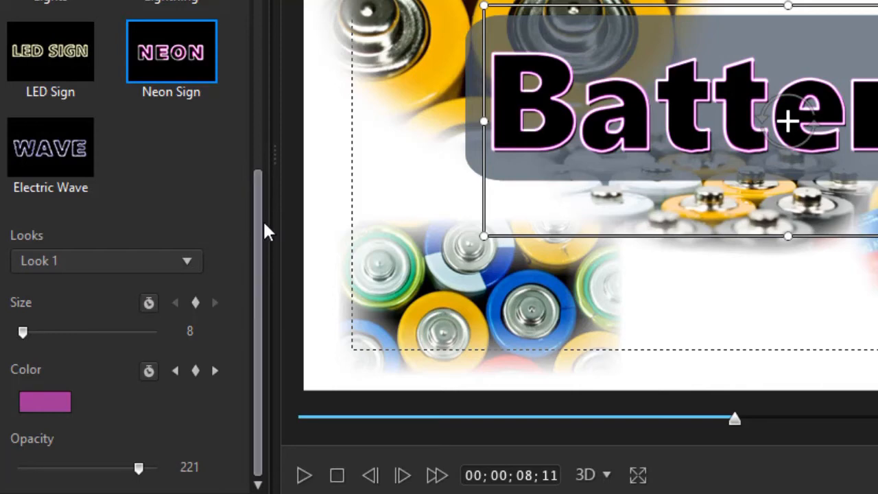
click(183, 264)
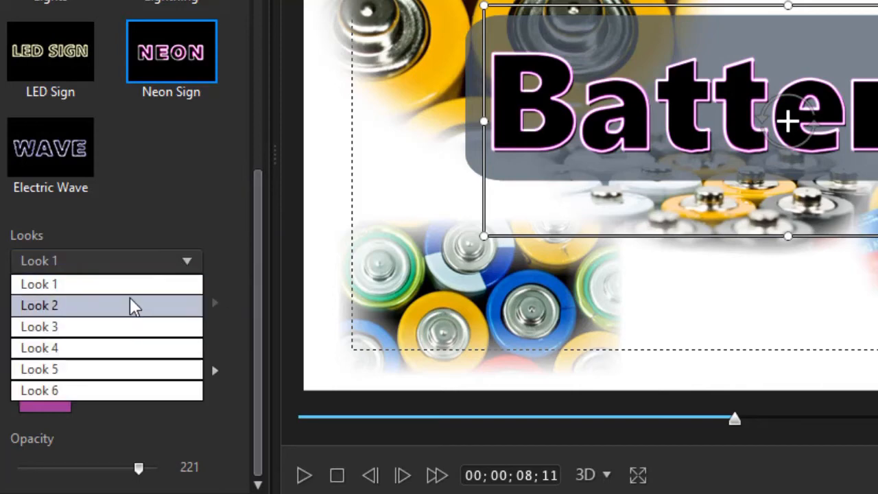
click(131, 304)
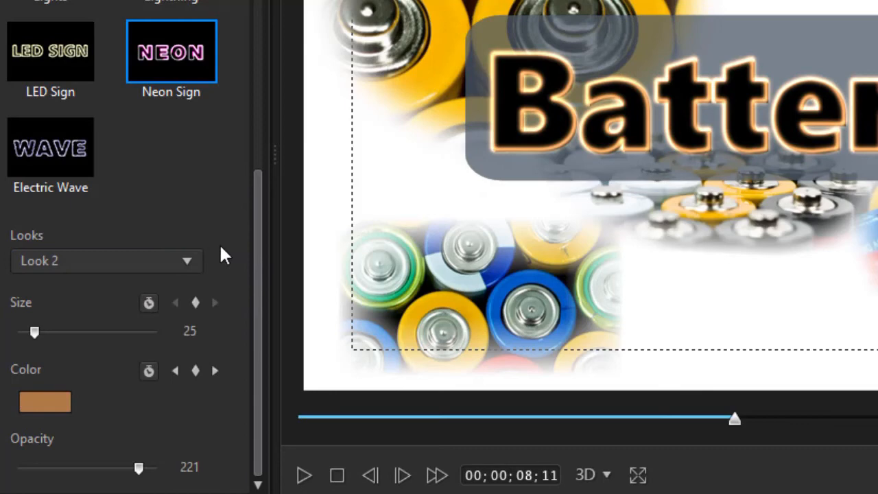
click(189, 263)
click(142, 332)
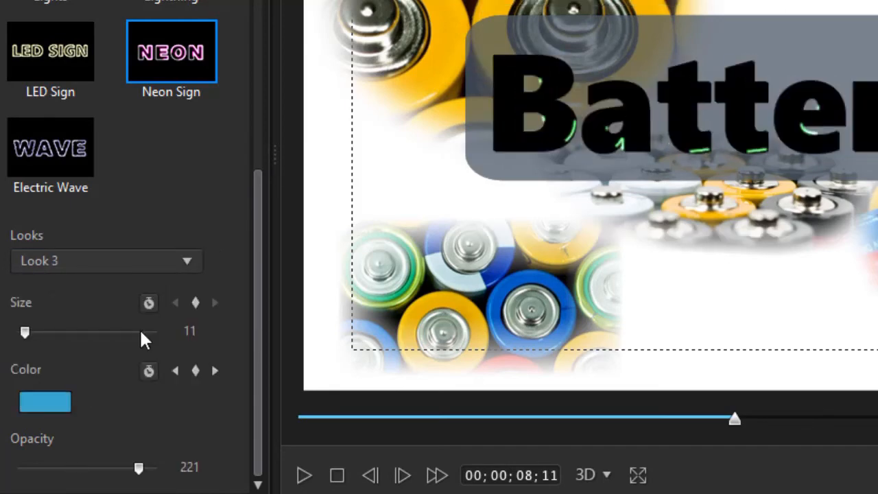
Step: Switch the Neon Sign effect to Look 5 and then to Look 6
click(191, 266)
click(141, 369)
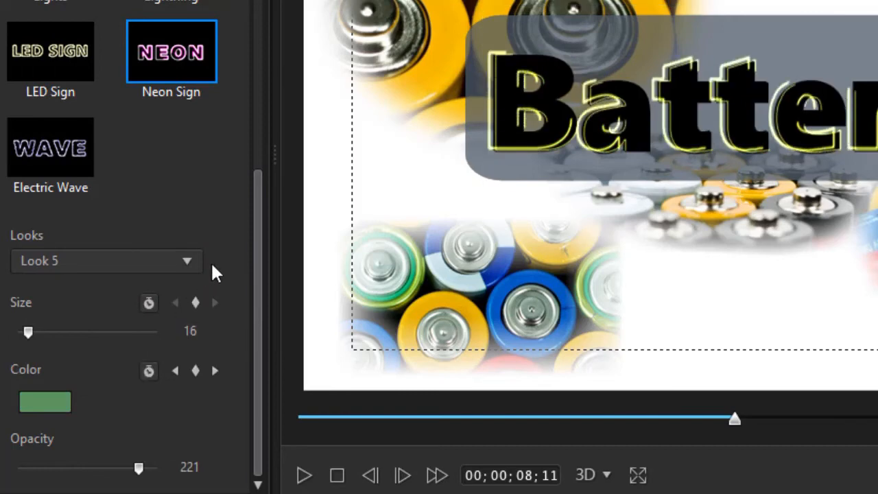
click(787, 121)
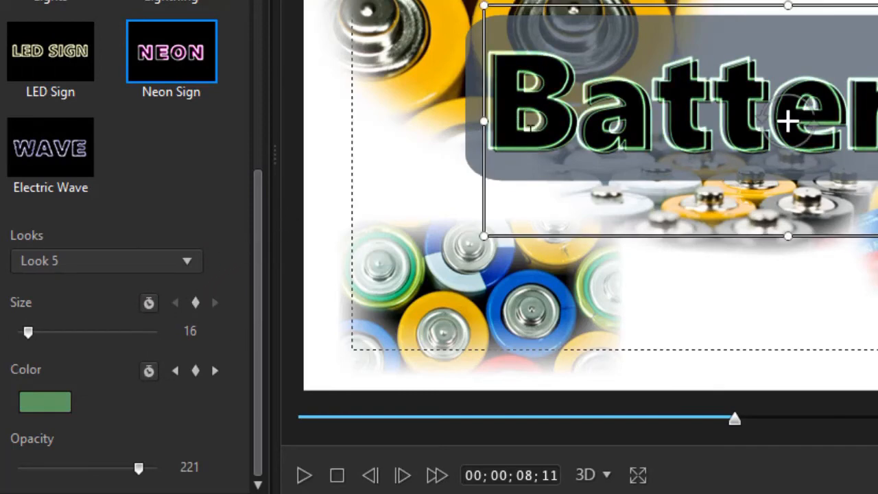
click(195, 259)
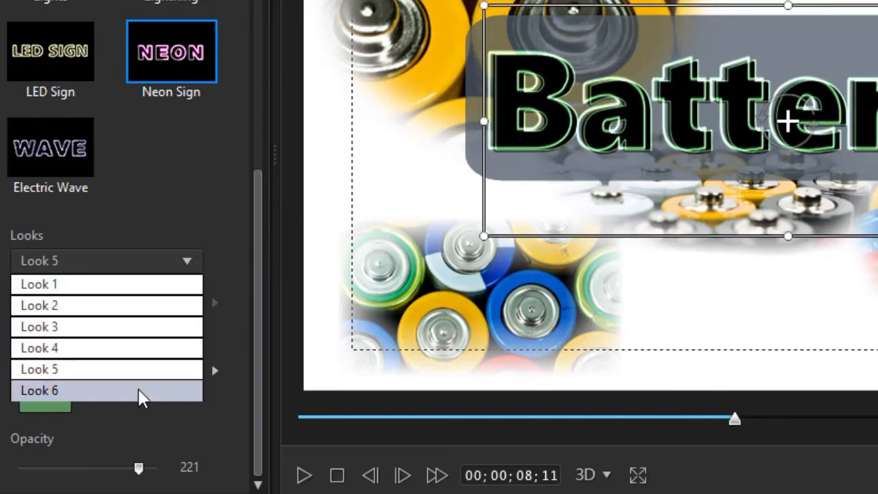
click(142, 391)
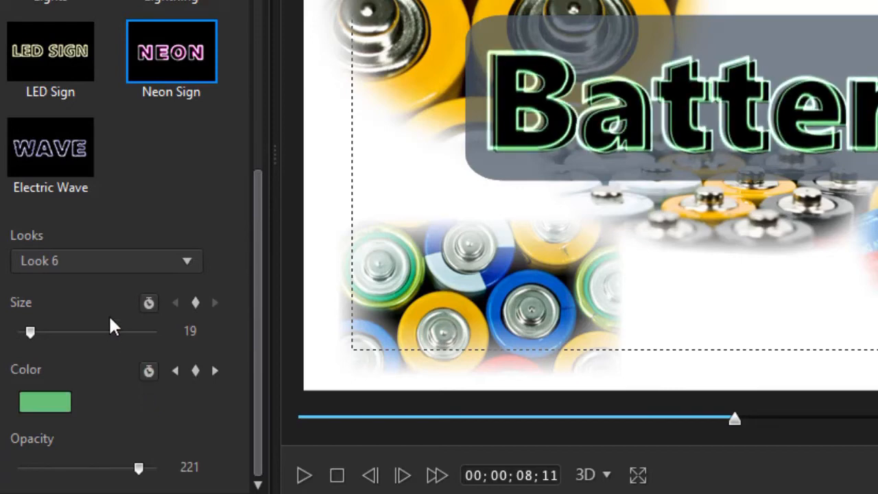
Step: Return the Neon Sign effect to Look 2 and increase its size before reducing it again
click(187, 260)
click(131, 305)
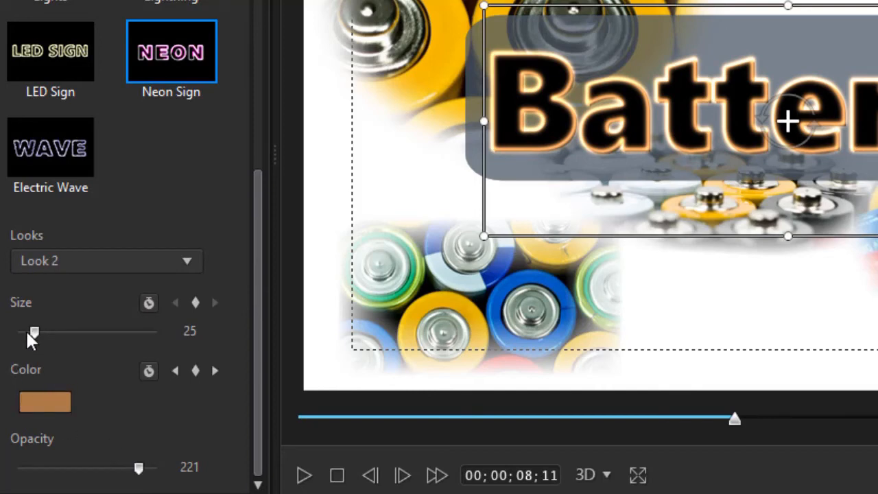
drag(36, 332, 144, 331)
drag(70, 318, 55, 318)
Step: Replace the Neon Sign effect with Electric Wave, setting its length to 32 and its period to 23
click(86, 158)
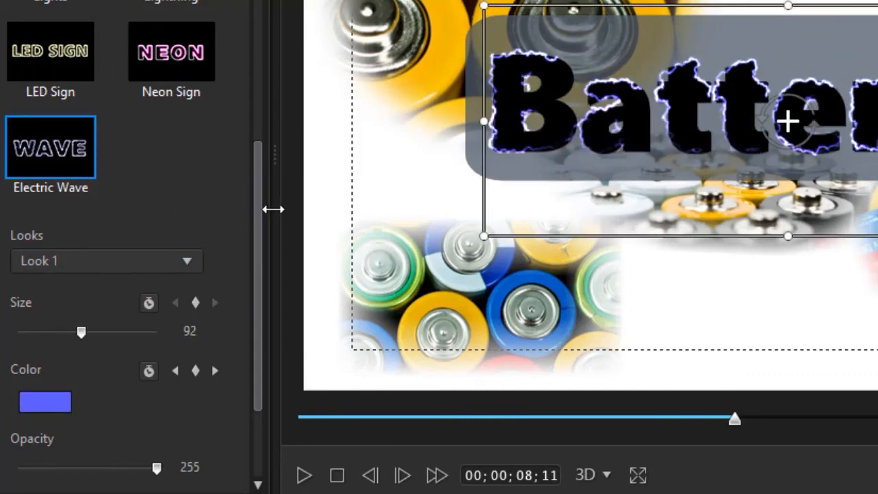
scroll(256, 329, down, 3)
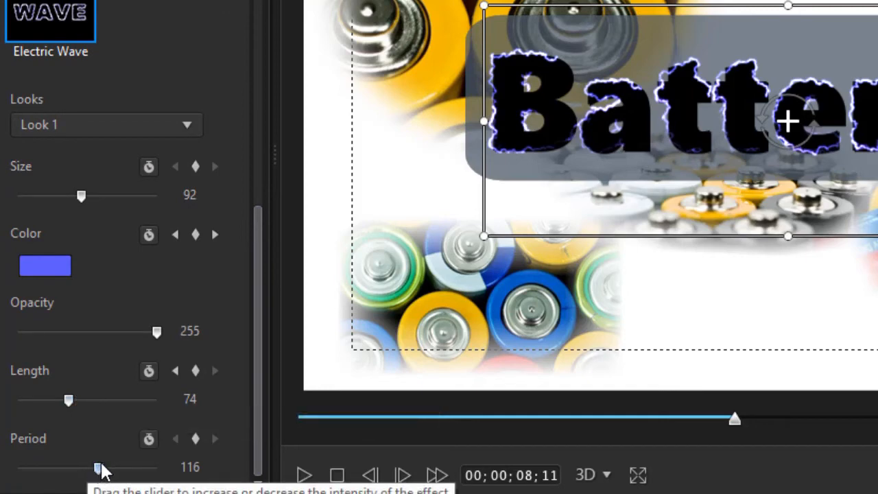
drag(98, 468, 27, 466)
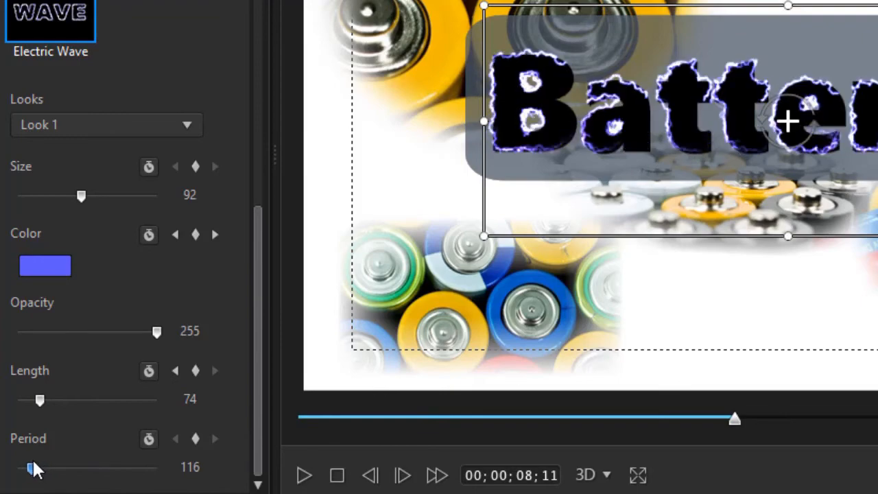
click(246, 276)
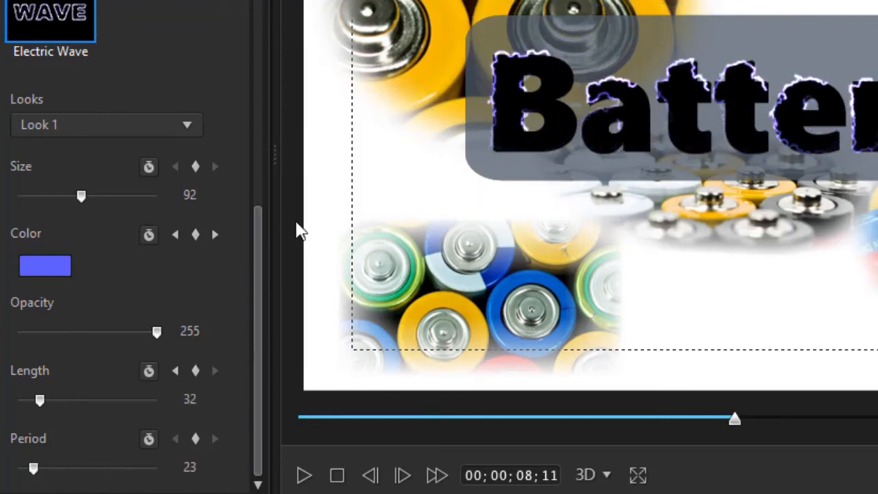
Step: Raise the Electric Wave effect's period in stages to 154, 166 and finally 177
click(33, 467)
drag(62, 471, 116, 470)
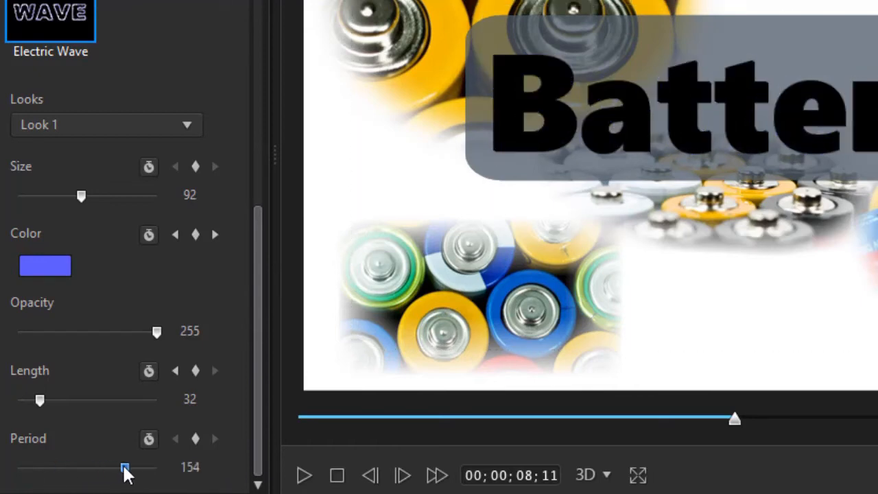
drag(112, 470, 135, 475)
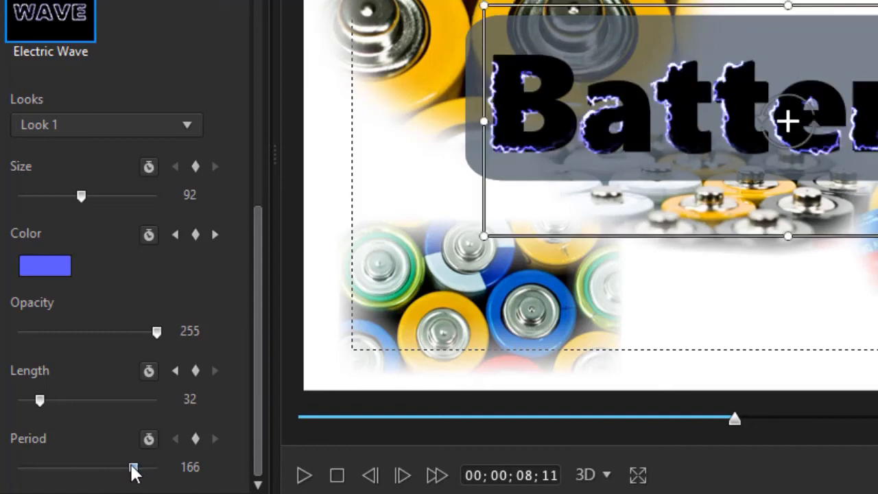
drag(140, 474, 143, 474)
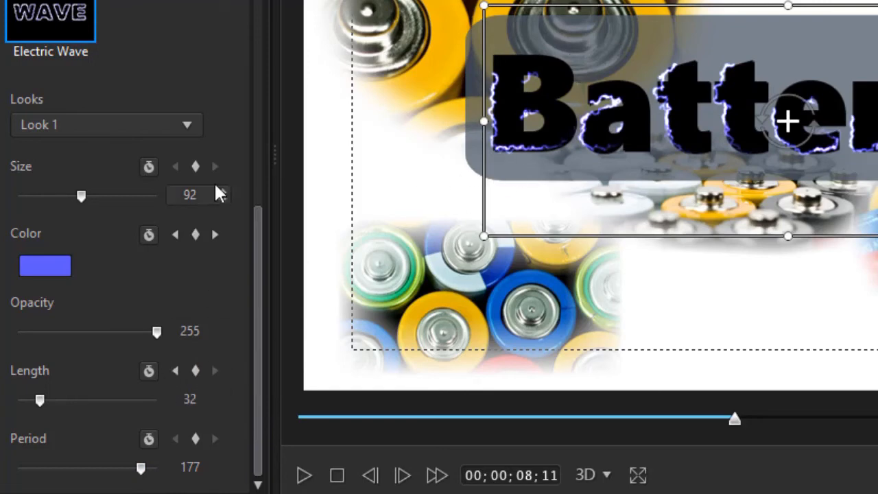
Step: Switch the Electric Wave effect to Look 2 and then to Look 4
click(190, 128)
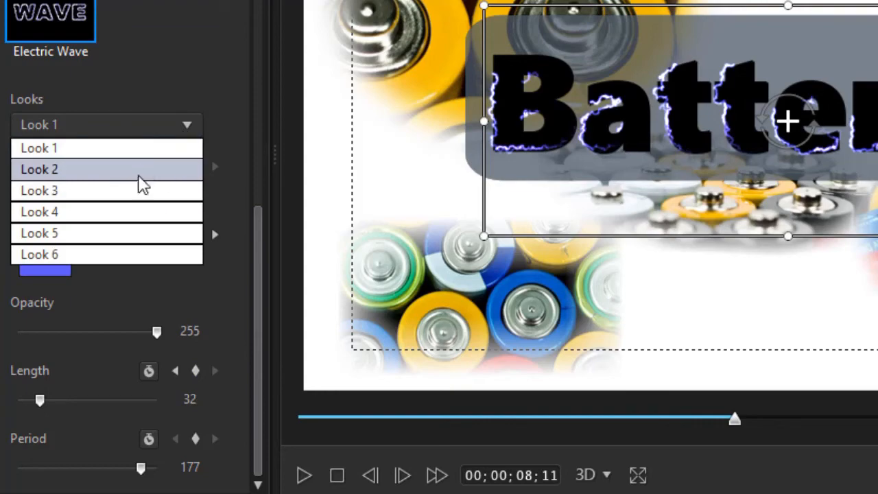
click(142, 169)
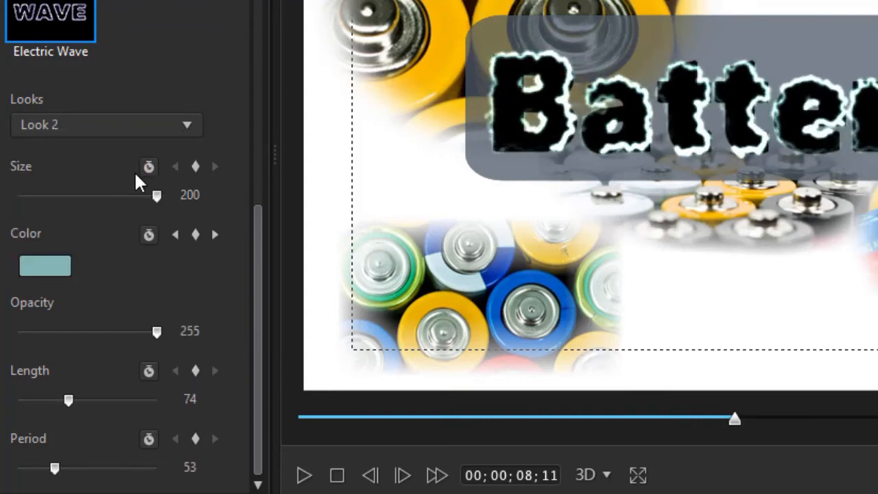
click(188, 126)
click(138, 213)
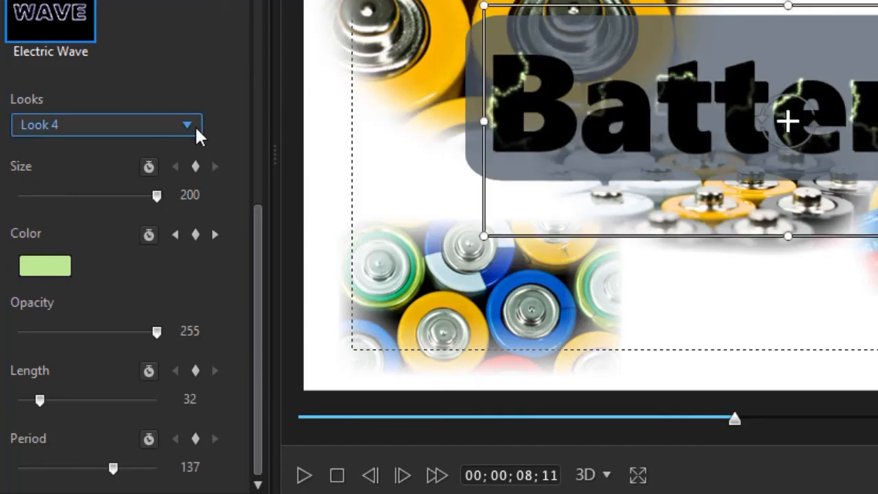
Step: Replace the Electric Wave effect on the title with Lights
drag(255, 252, 274, 126)
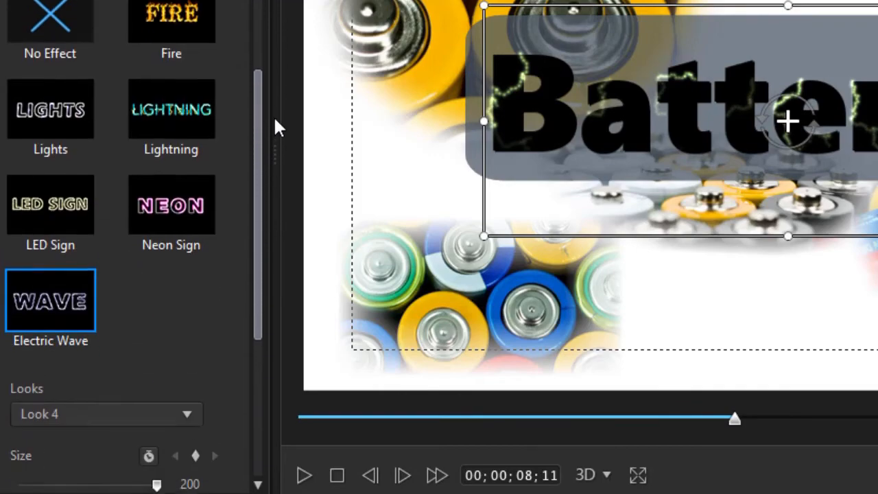
click(51, 127)
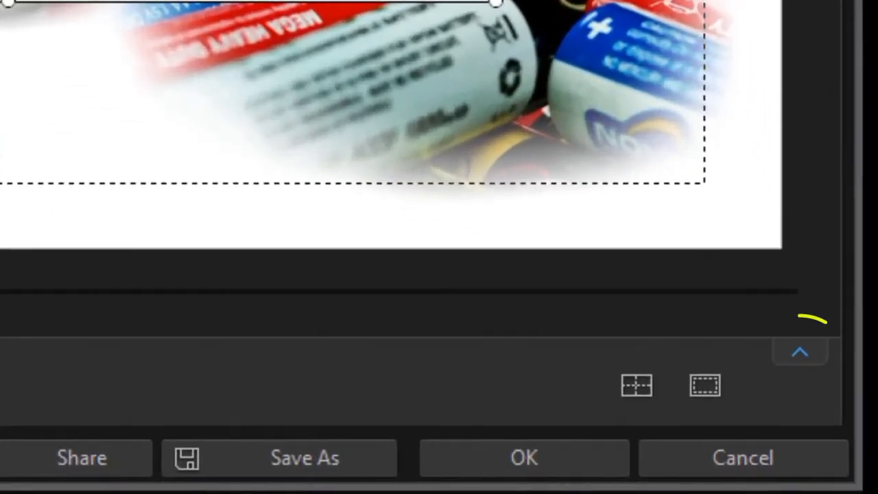
Step: Show the keyframe timeline and examine the Batteries title's tracks, including Opacity, Tail Size, Tail Color, Head Size and Head Color
click(801, 355)
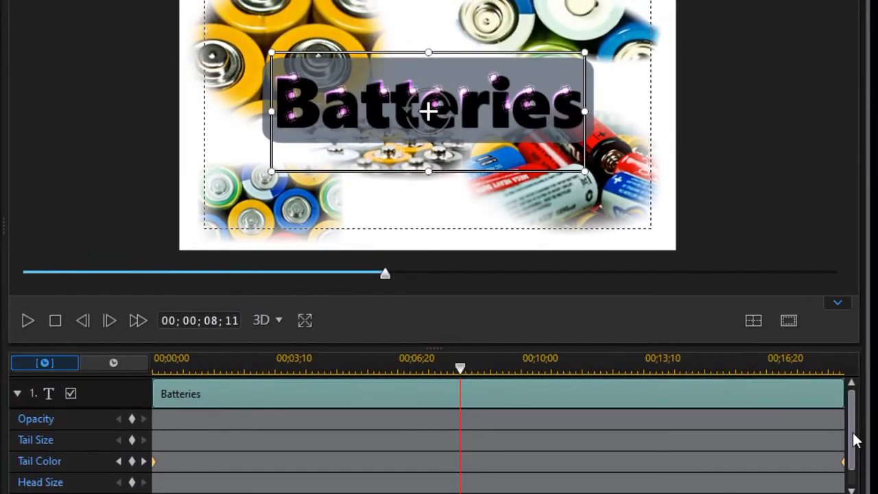
scroll(850, 439, down, 1)
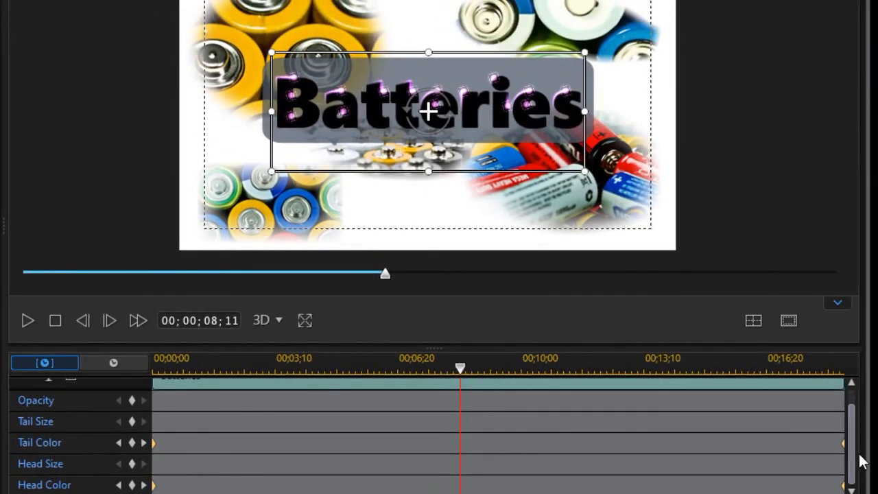
scroll(861, 466, up, 1)
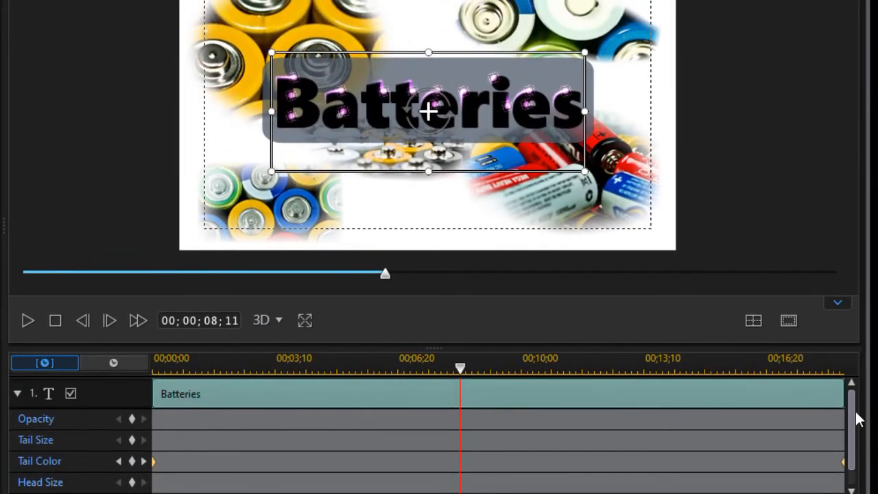
Step: Add a Tail Color keyframe in orange at 00;00;05;27 for the Lights effect
click(131, 461)
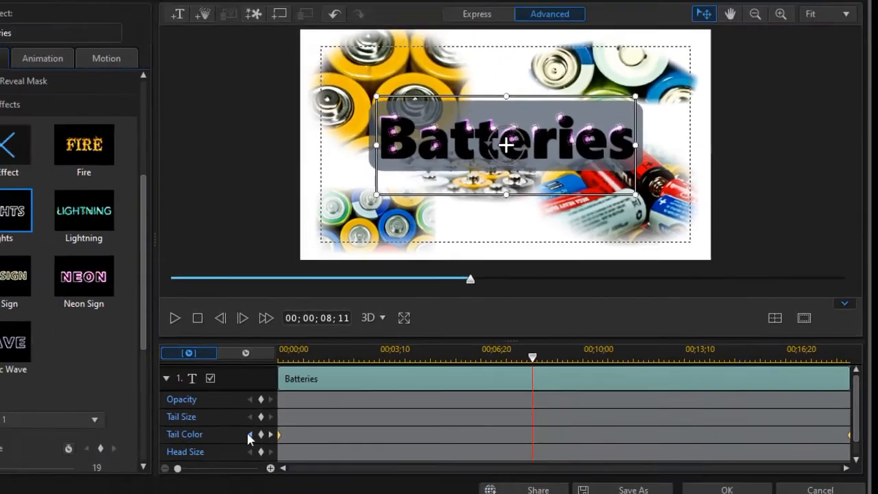
click(249, 433)
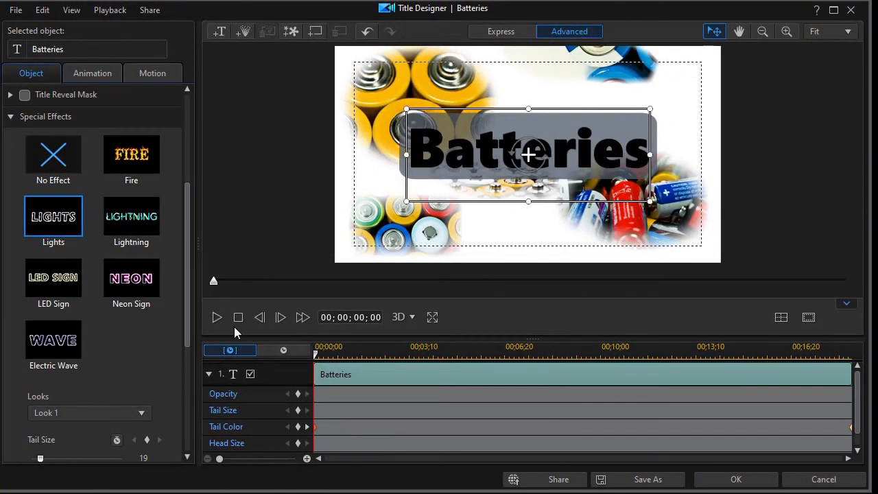
drag(188, 323, 188, 419)
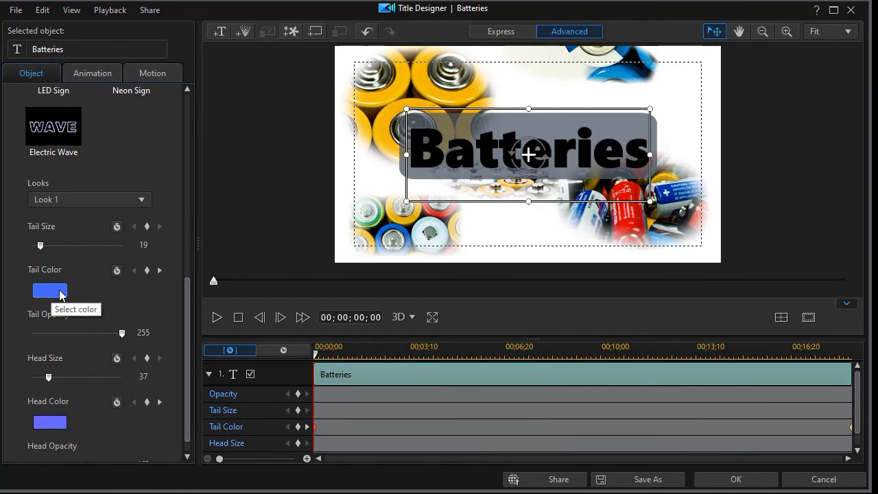
click(483, 351)
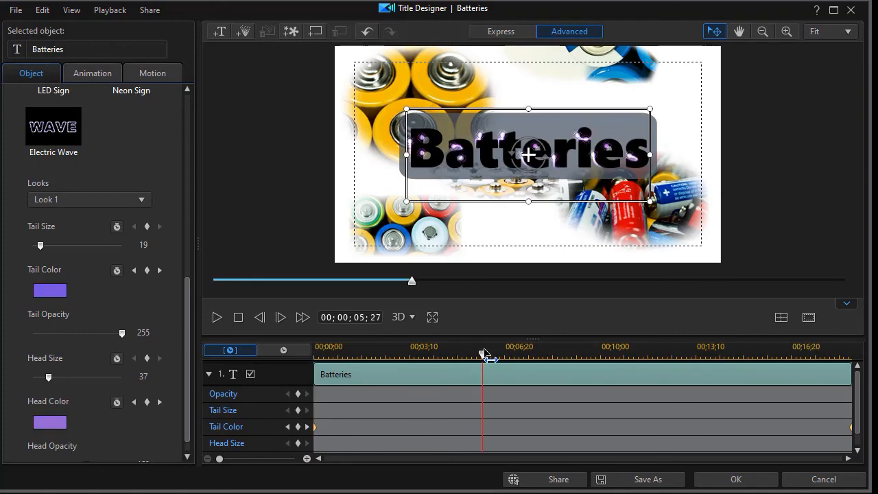
click(52, 291)
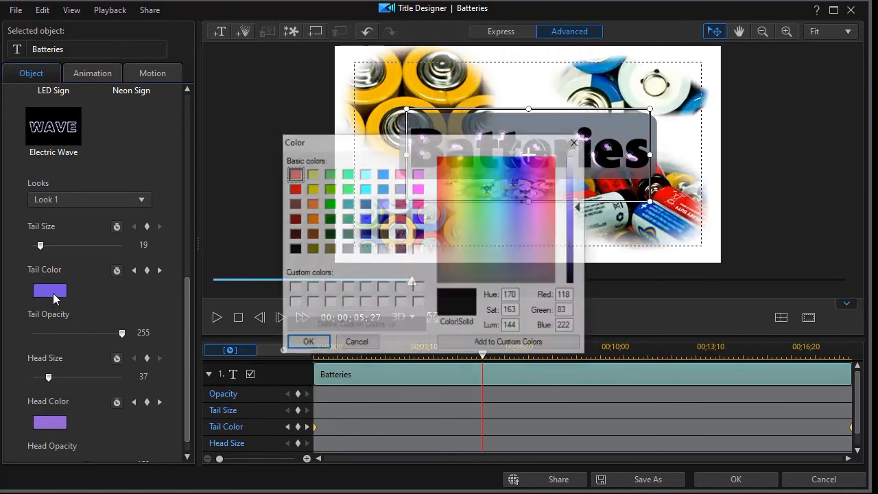
click(312, 204)
click(306, 343)
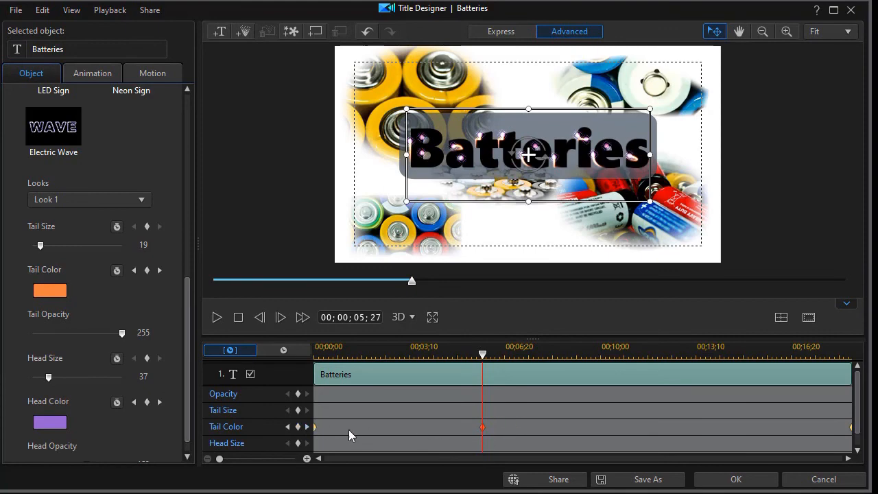
Step: Keyframe the Lights effect's Head Size at 5 at 00;00;05;27 and at 192 at the start of the title
click(298, 443)
drag(49, 377, 34, 377)
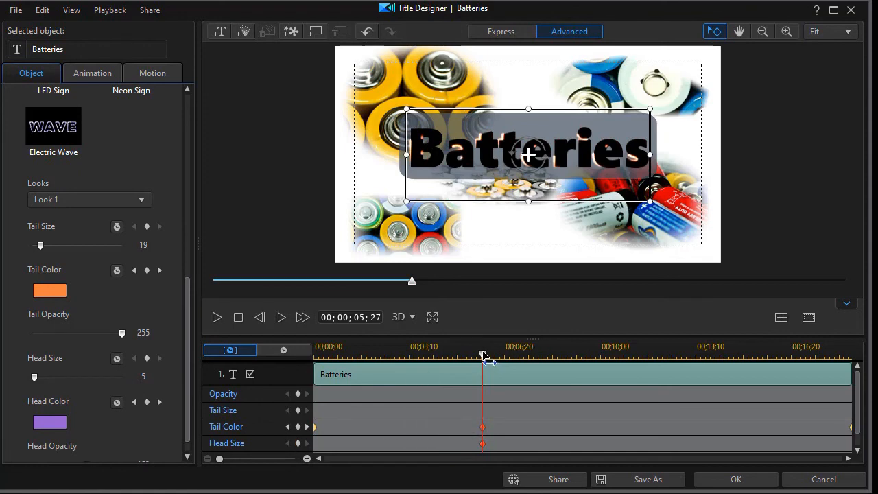
drag(483, 354, 315, 354)
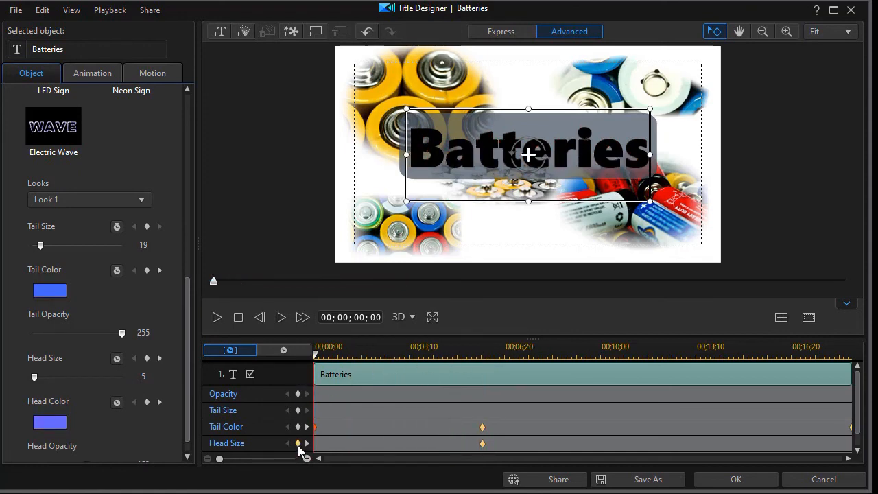
click(298, 444)
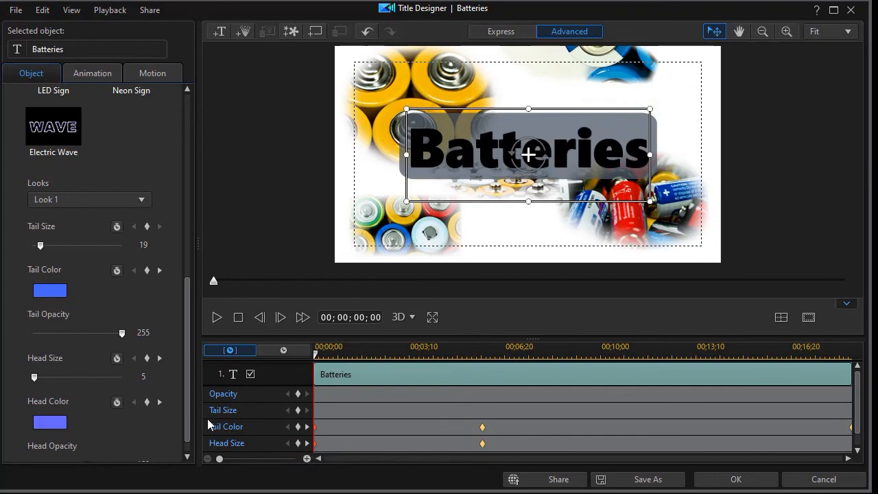
drag(34, 377, 119, 377)
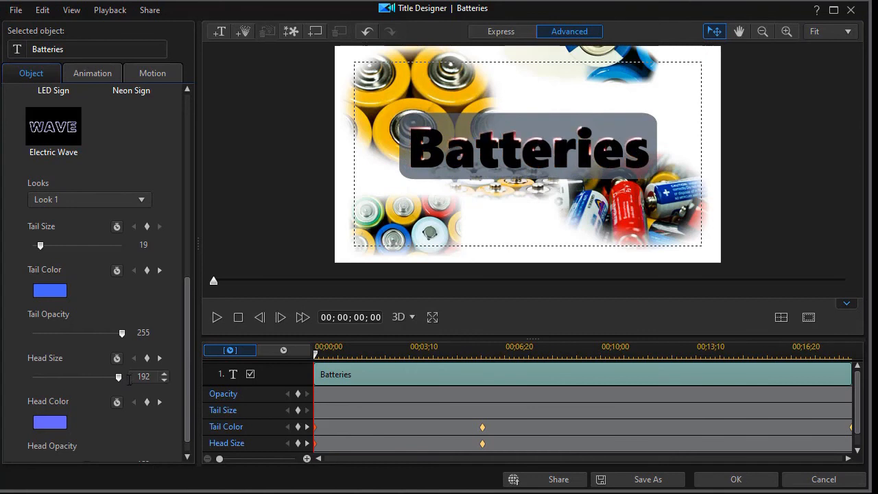
Step: Play the title to preview the keyframed Lights effect, stop playback, and look over the remaining effect settings
click(216, 317)
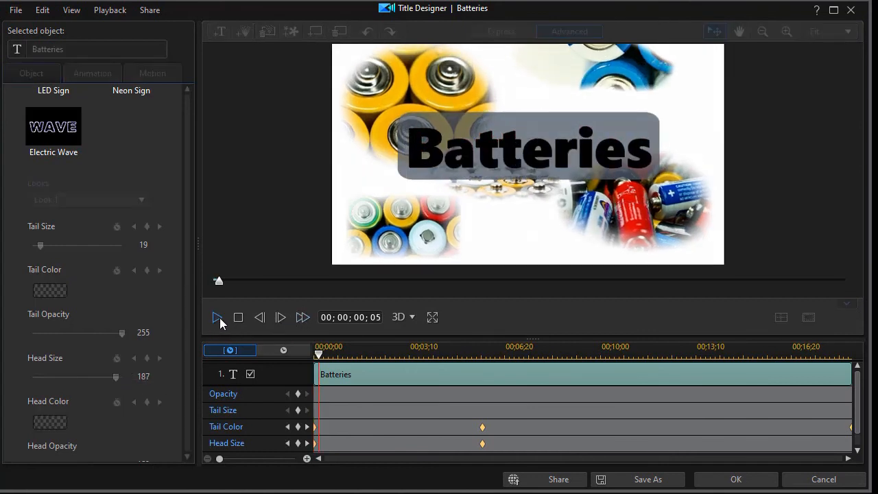
click(217, 317)
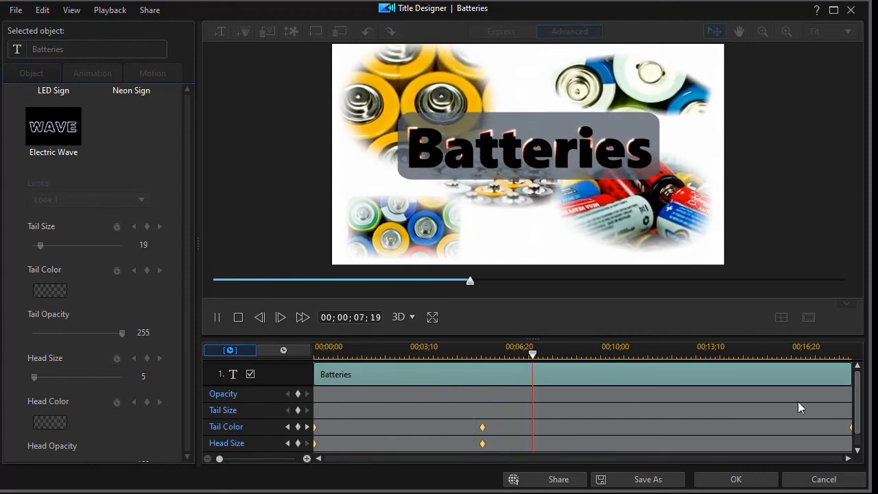
scroll(859, 411, down, 1)
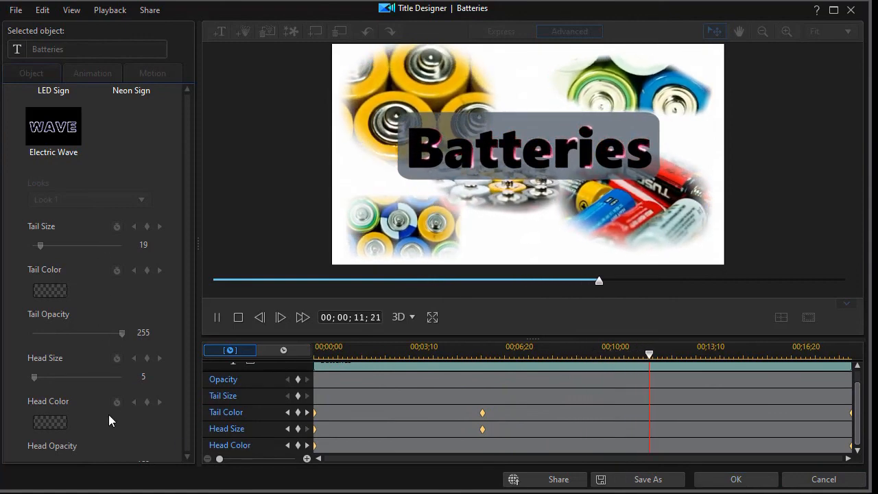
click(238, 317)
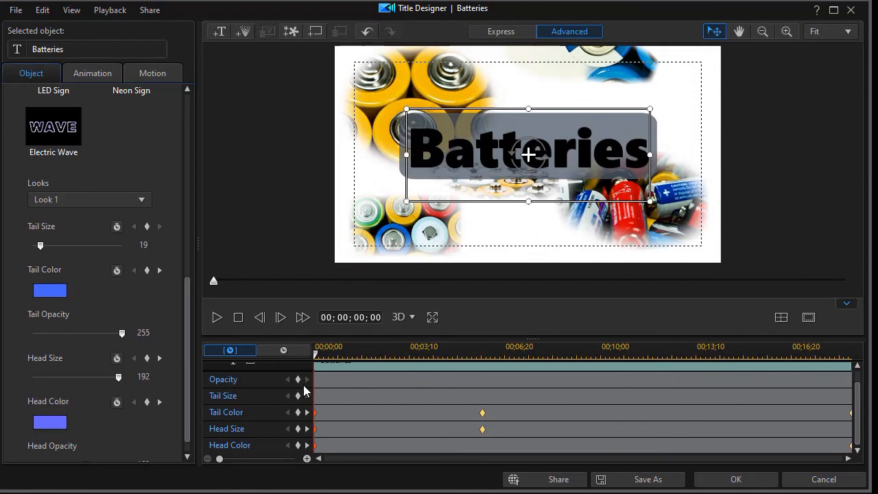
mouse_move(189, 362)
mouse_down()
mouse_move(199, 307)
mouse_move(199, 374)
mouse_up()
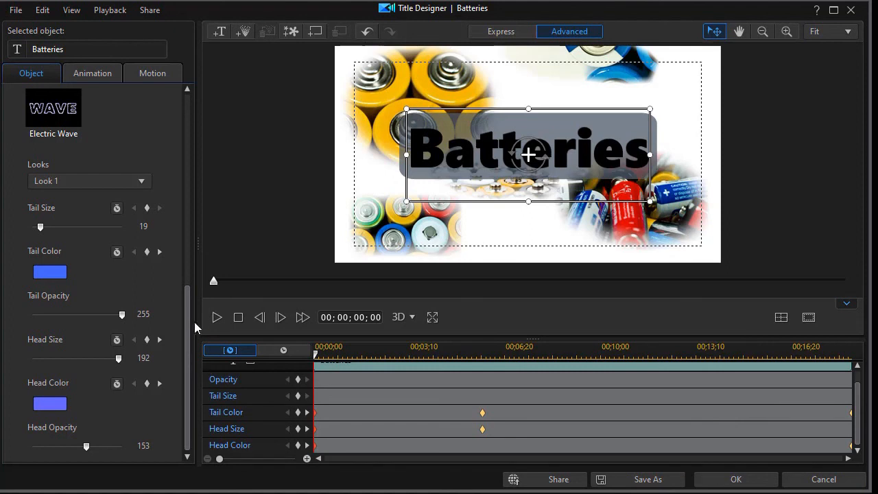
drag(195, 327, 198, 135)
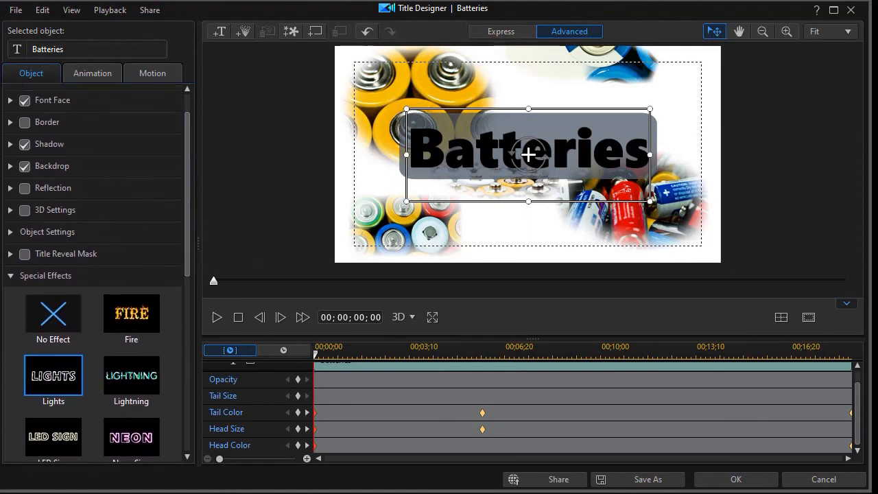